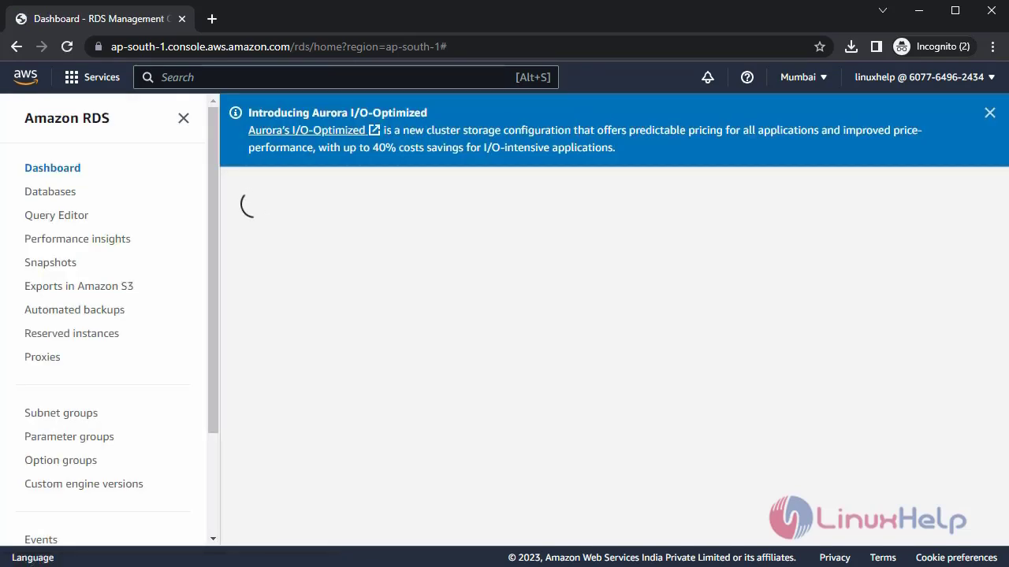
# - Open the list of RDS databases from the dashboard resources and start creating a new database
pyautogui.scroll(-1, 359, 337)
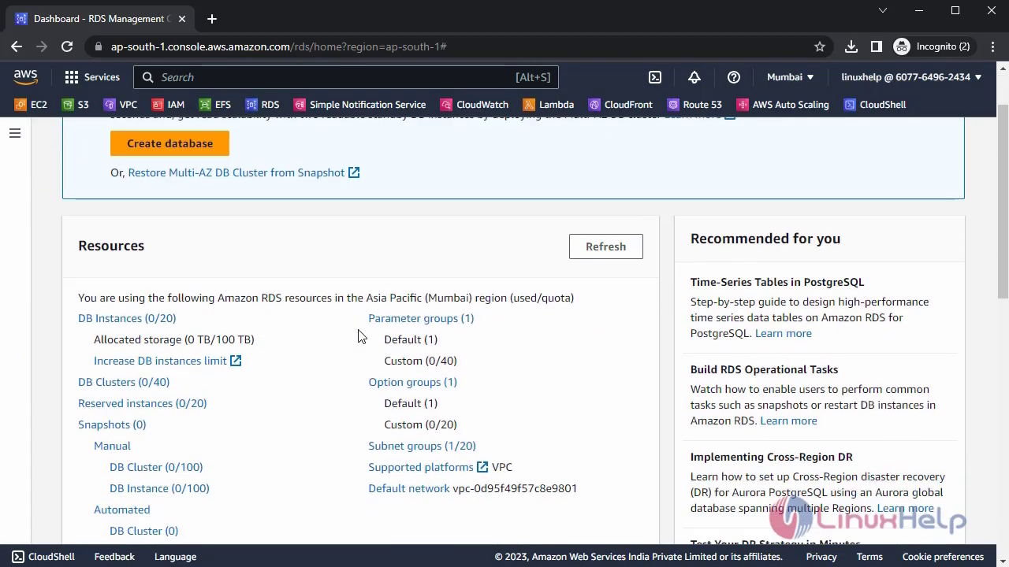
pyautogui.scroll(-1, 359, 336)
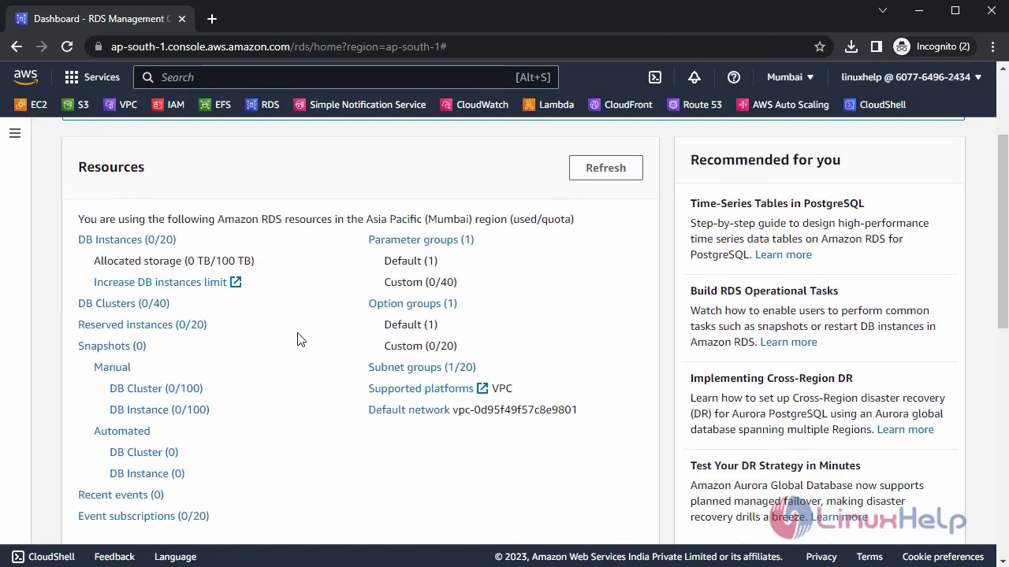
pyautogui.click(135, 247)
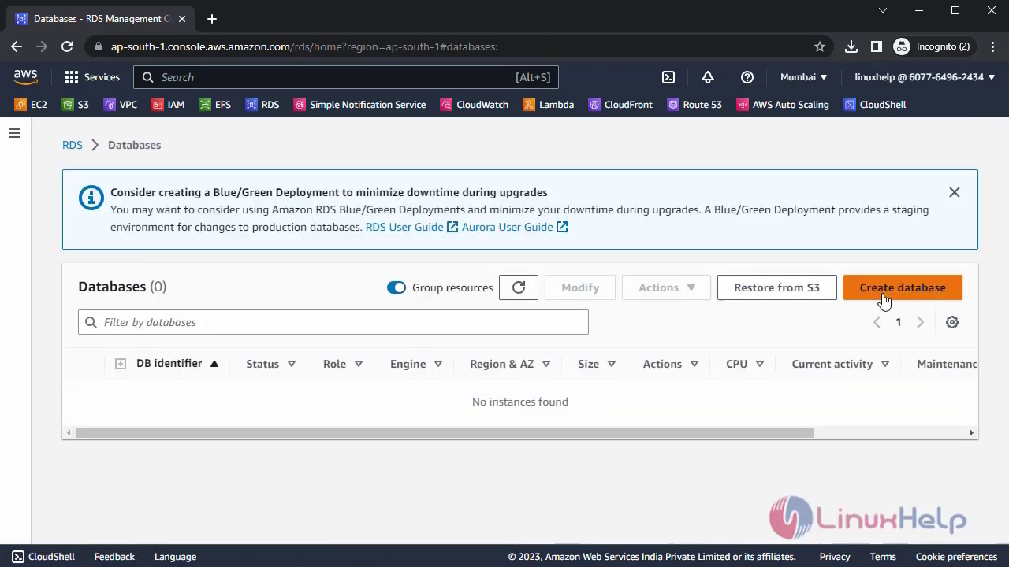
pyautogui.click(884, 298)
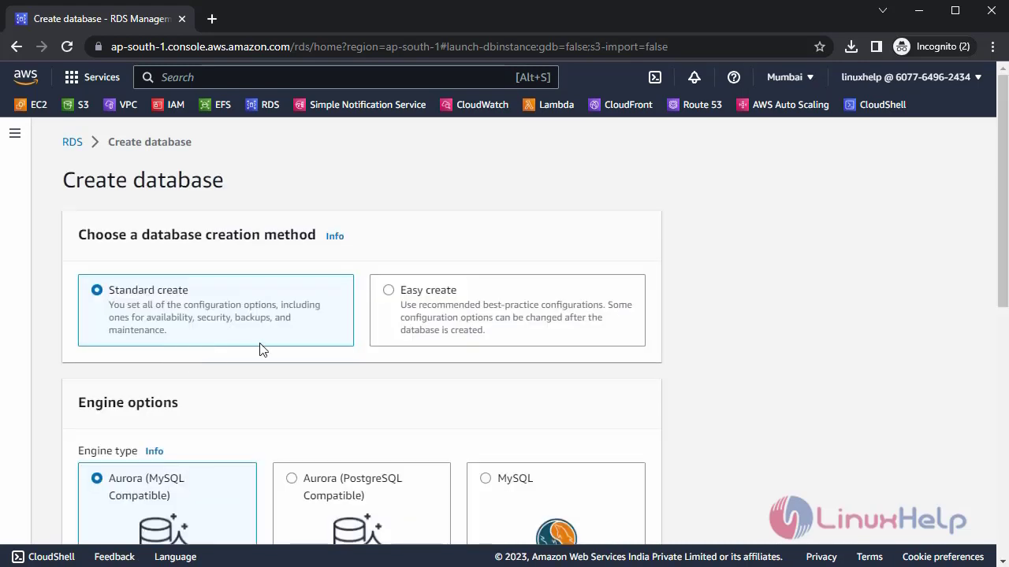
# - Choose MySQL as the engine type for the new database, keeping the standard creation method
pyautogui.scroll(-1, 263, 349)
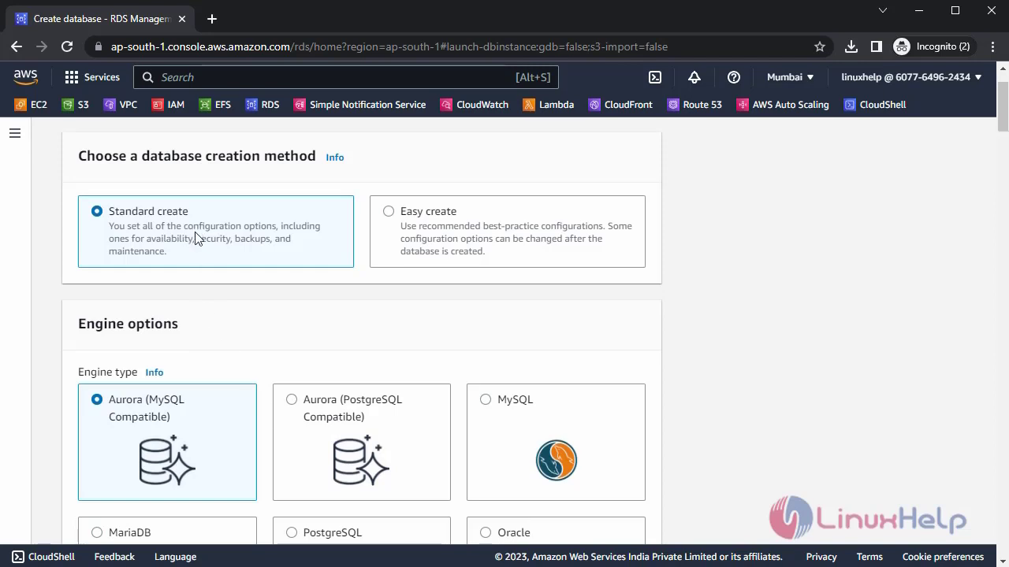
pyautogui.scroll(-2, 221, 320)
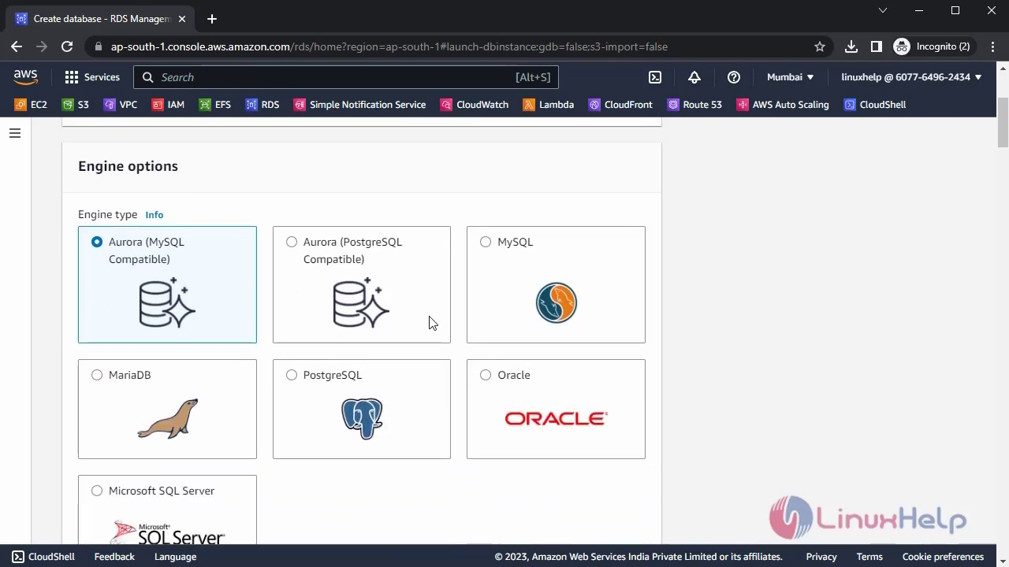
pyautogui.click(485, 242)
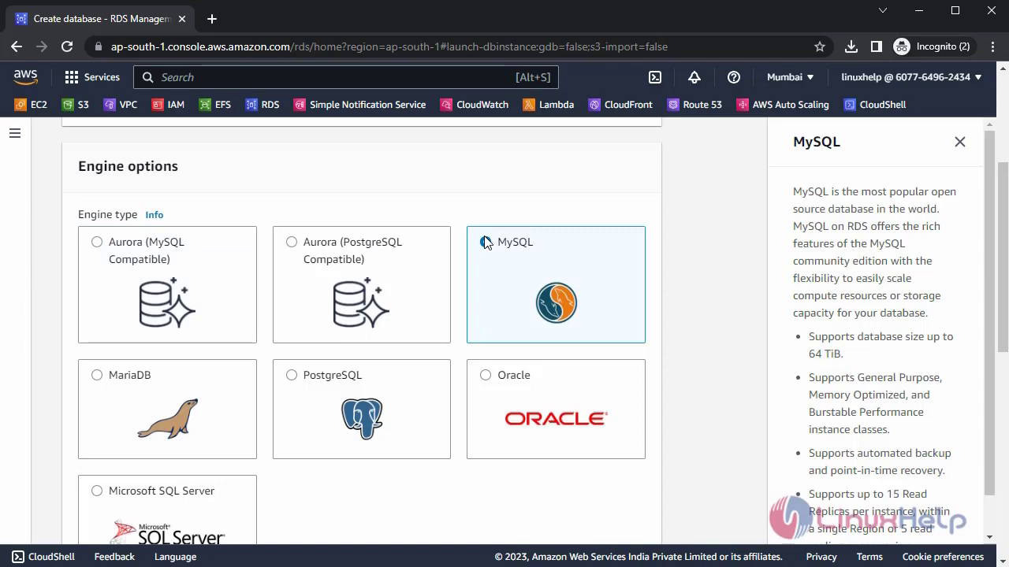
# - Select the Free tier template for the MySQL database
pyautogui.scroll(-6, 265, 421)
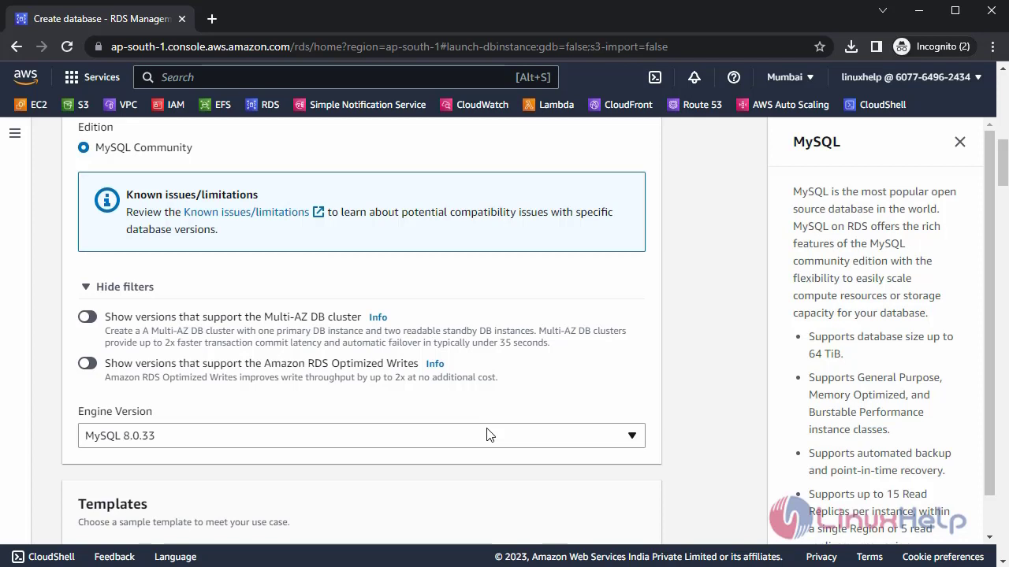
pyautogui.scroll(-2, 486, 434)
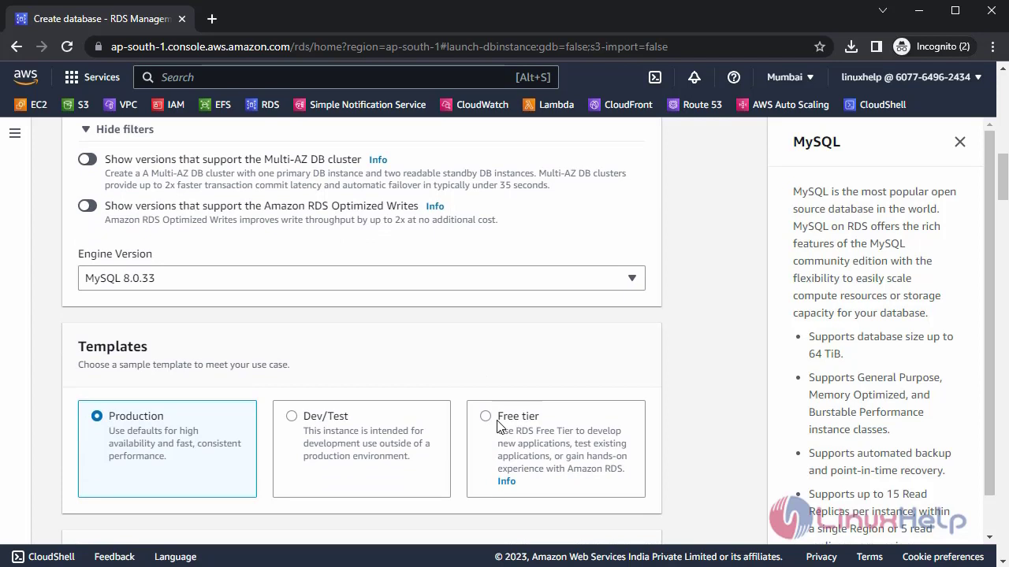
pyautogui.click(487, 418)
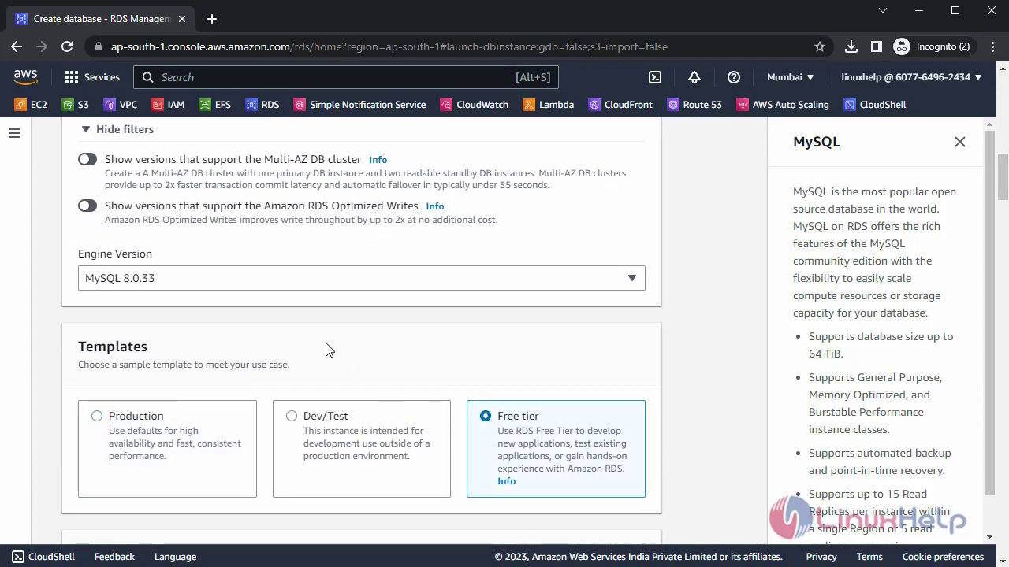
# - Enter the master password in the credentials settings and repeat it in the confirmation field
pyautogui.scroll(-2, 455, 342)
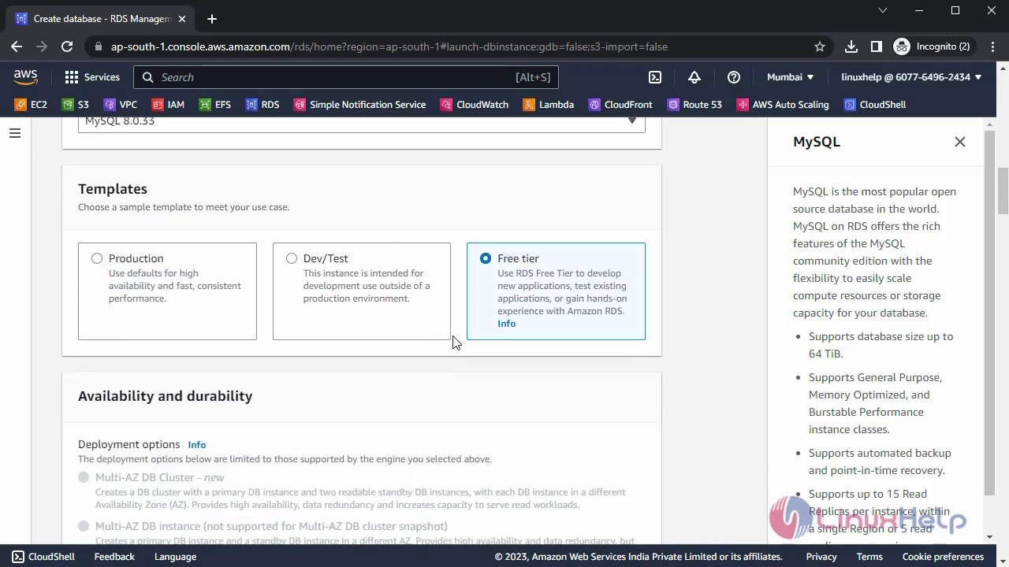
pyautogui.scroll(-1, 455, 342)
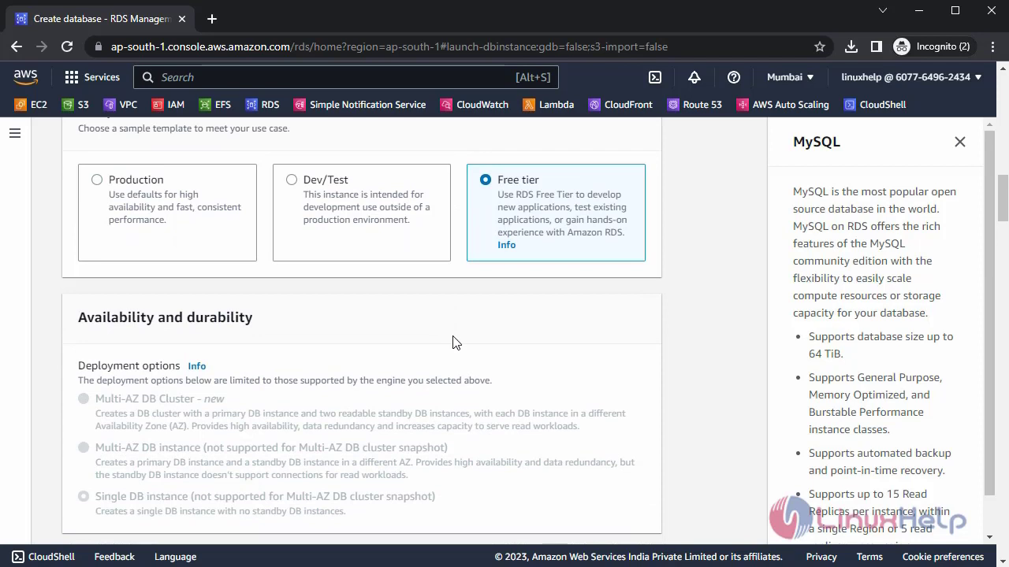
pyautogui.scroll(-2, 455, 342)
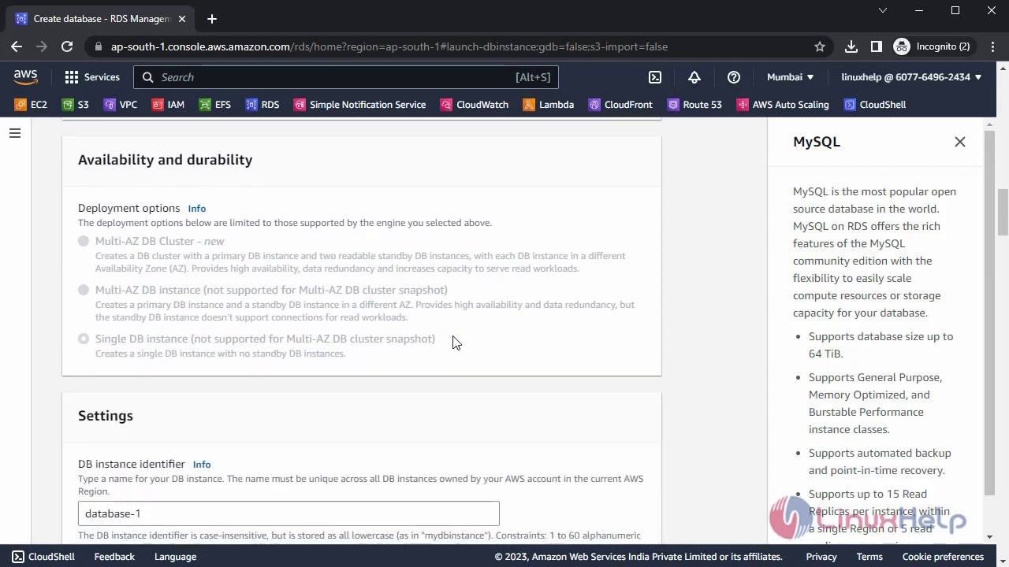
pyautogui.scroll(-4, 453, 342)
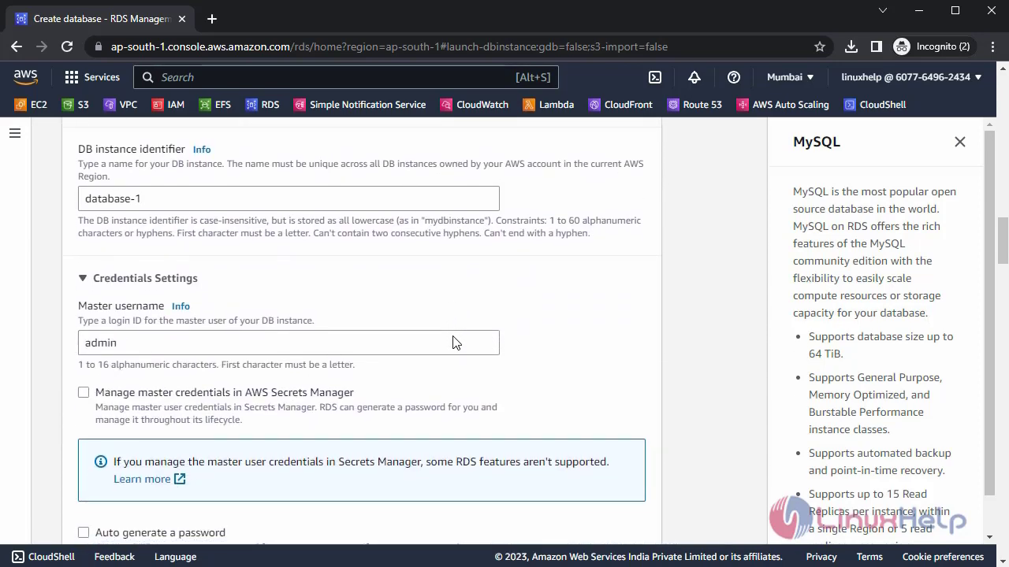
pyautogui.scroll(-2, 453, 341)
pyautogui.scroll(1, 454, 342)
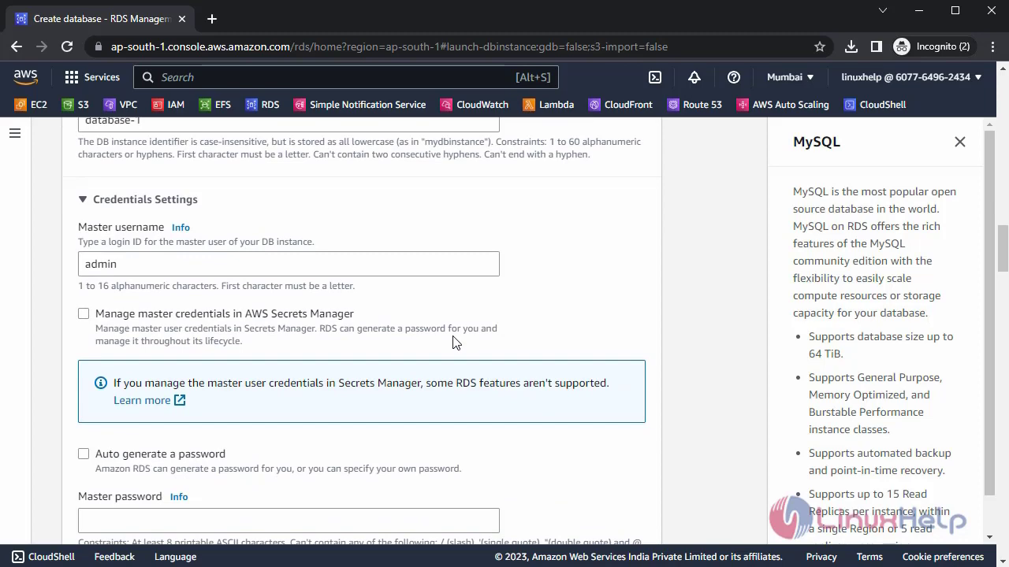
pyautogui.scroll(-1, 453, 342)
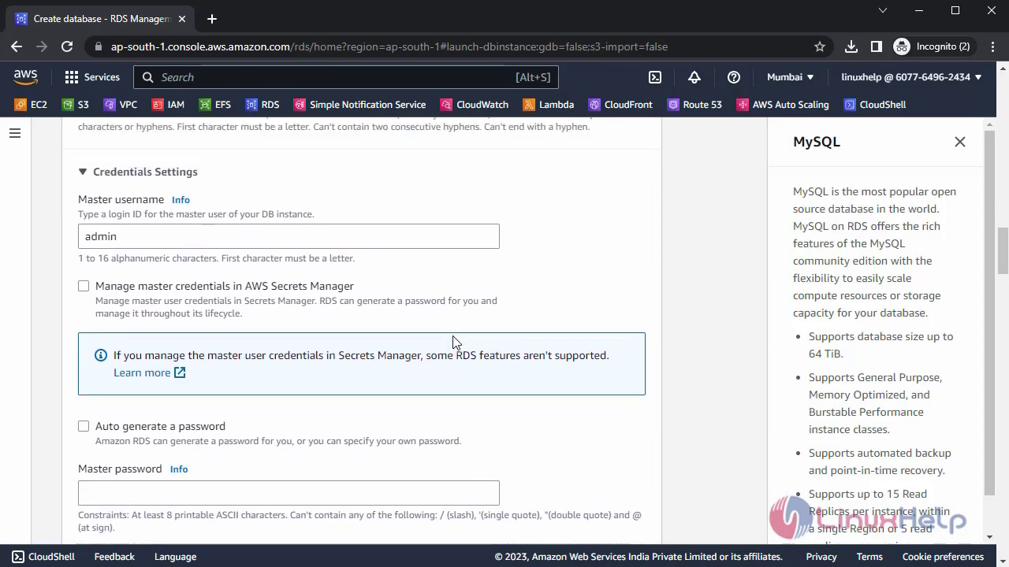
pyautogui.scroll(1, 453, 342)
pyautogui.scroll(-2, 453, 342)
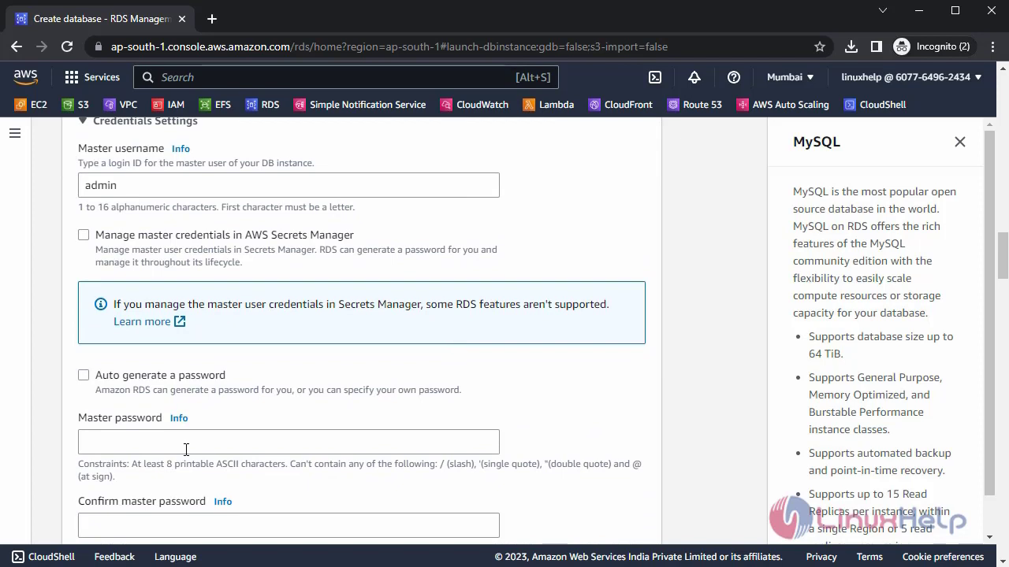
pyautogui.click(196, 443)
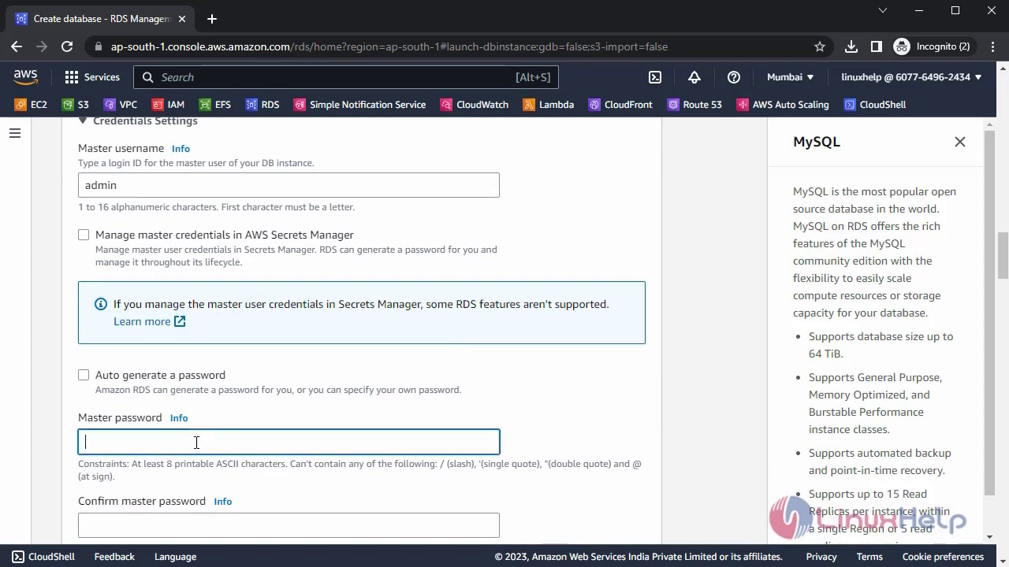
pyautogui.write('******')
pyautogui.click(175, 526)
pyautogui.write('**')
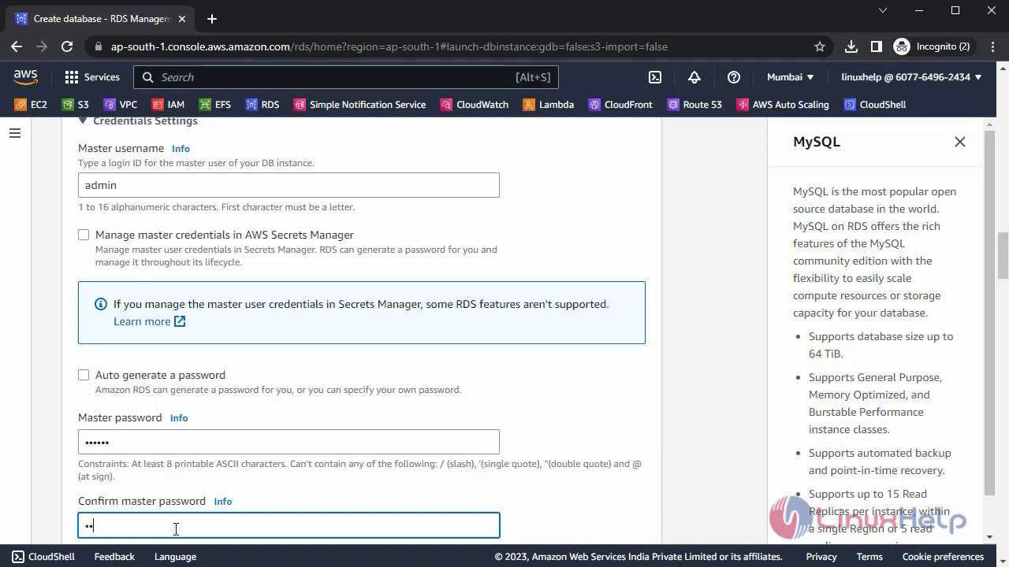
pyautogui.write('****')
# - Disable storage autoscaling in the database's storage settings
pyautogui.scroll(-2, 234, 499)
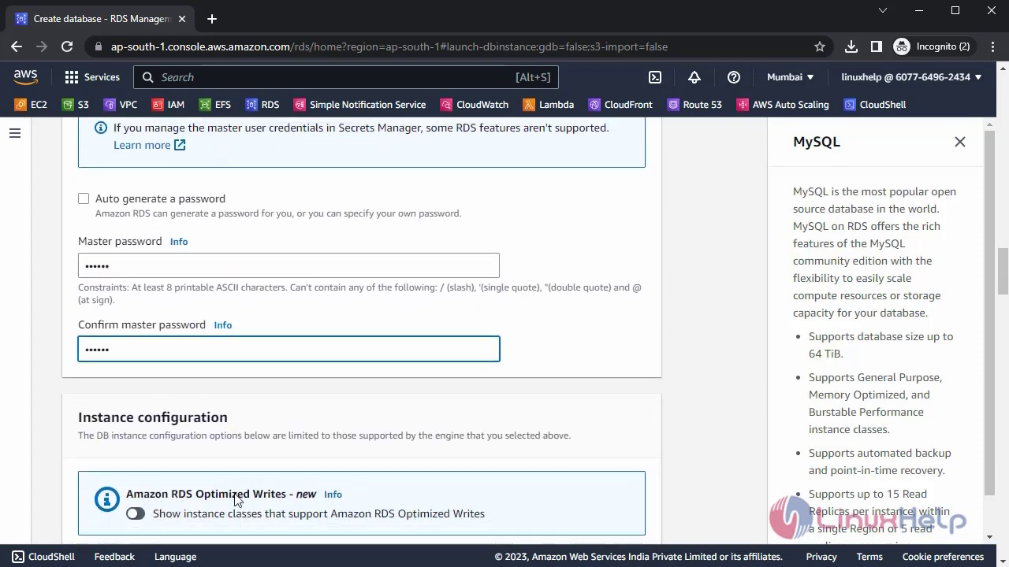
pyautogui.scroll(-2, 234, 499)
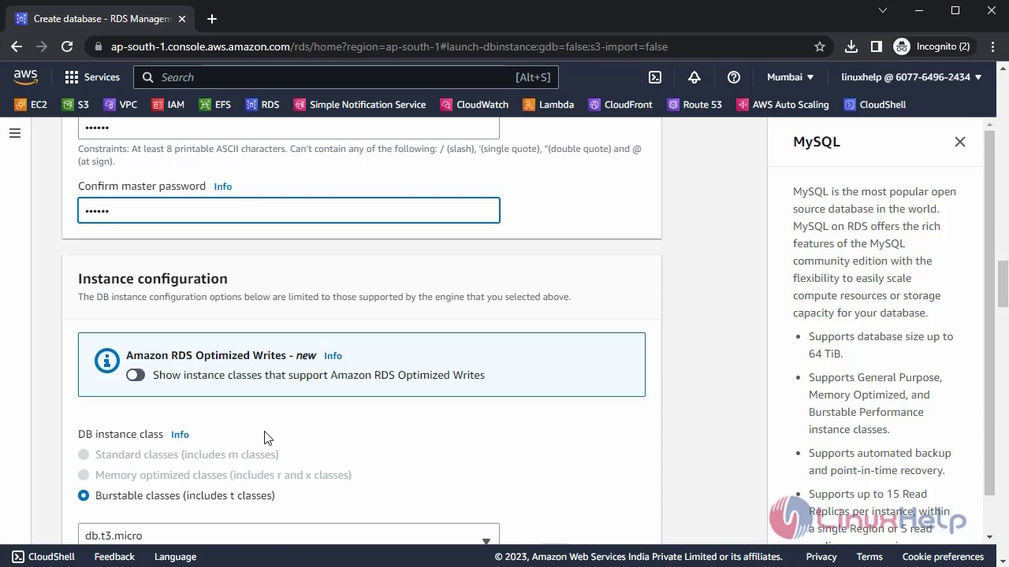
pyautogui.scroll(-6, 264, 437)
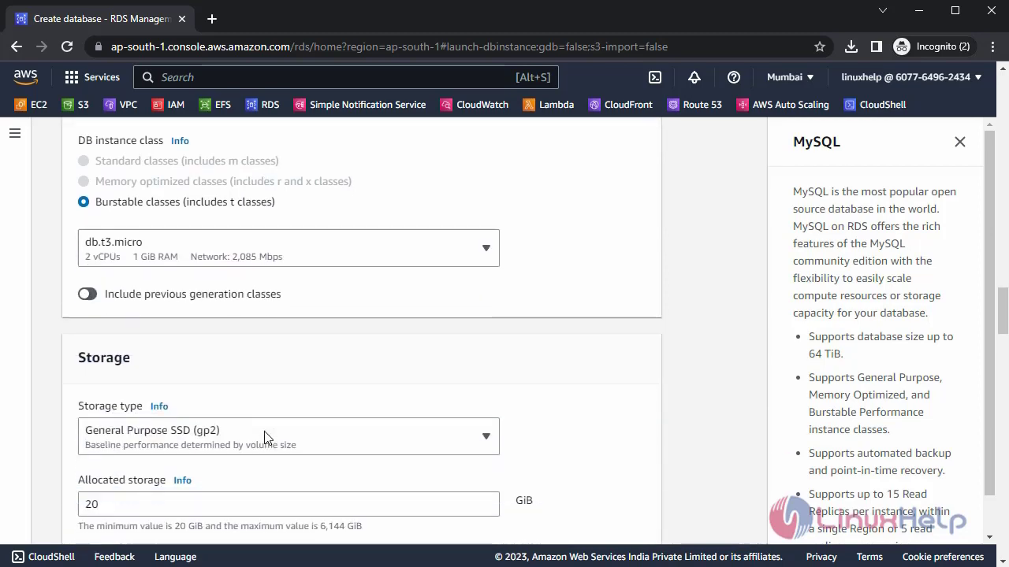
pyautogui.scroll(-2, 265, 438)
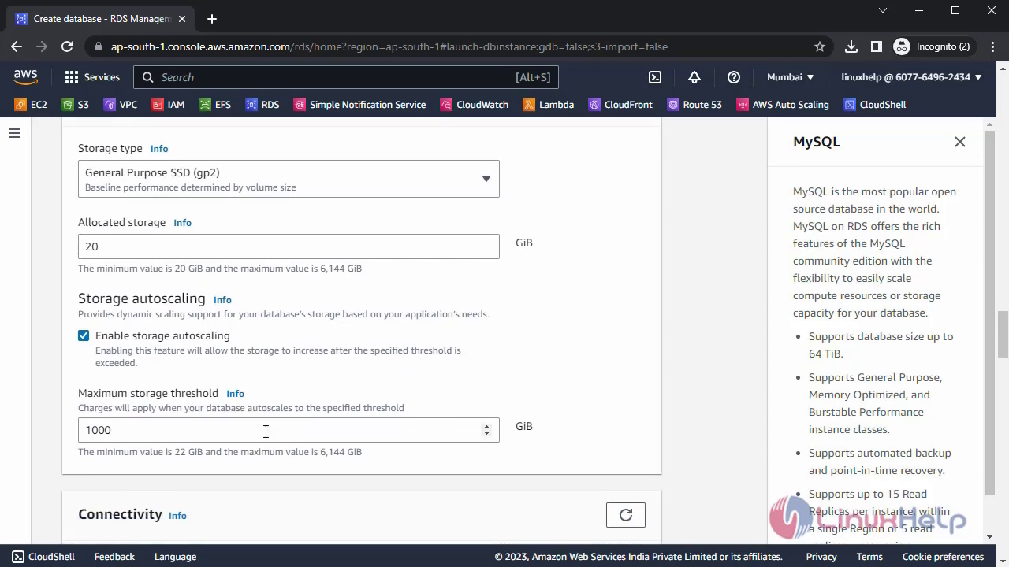
pyautogui.scroll(2, 265, 431)
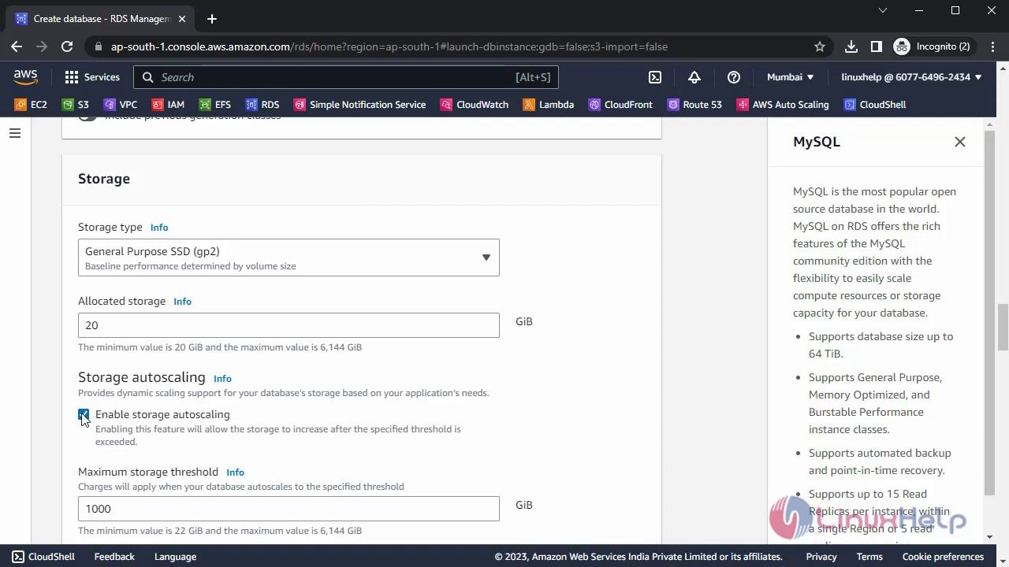
pyautogui.scroll(1, 255, 457)
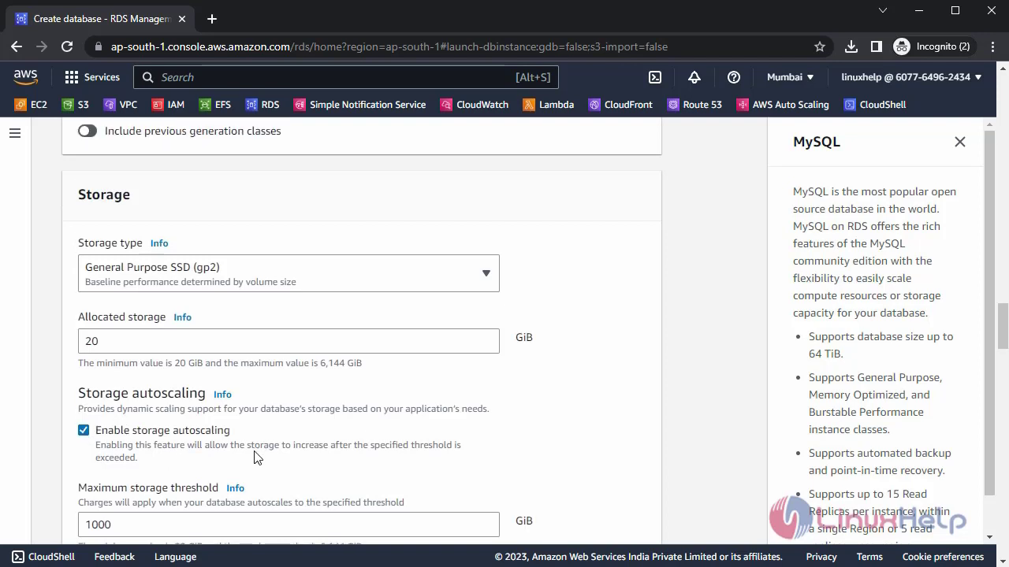
pyautogui.click(84, 431)
# - Set the connectivity compute resource to connect to an EC2 compute resource, with the linuxhelp instance
pyautogui.scroll(-2, 233, 429)
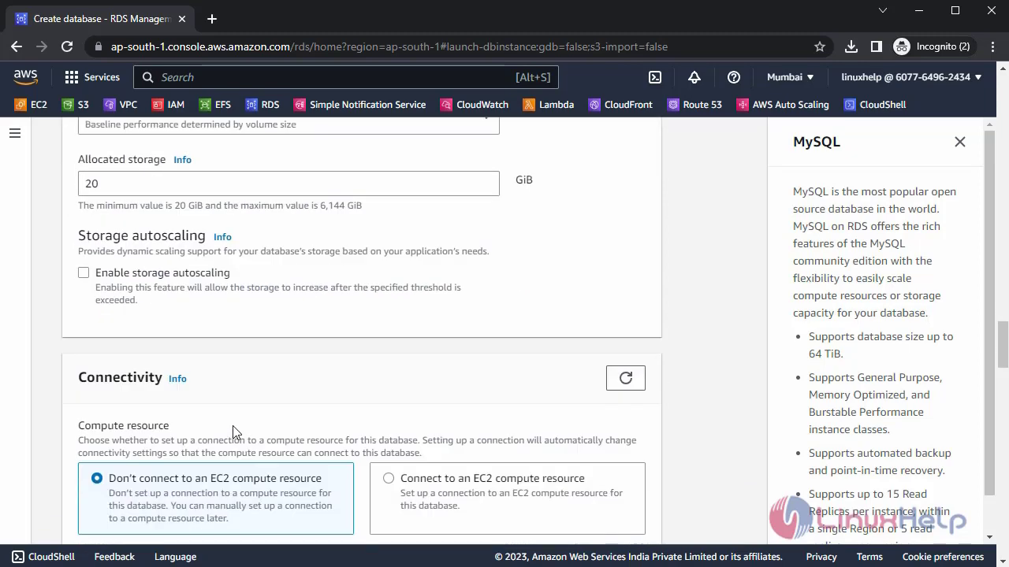
pyautogui.scroll(-1, 232, 430)
pyautogui.scroll(-2, 233, 429)
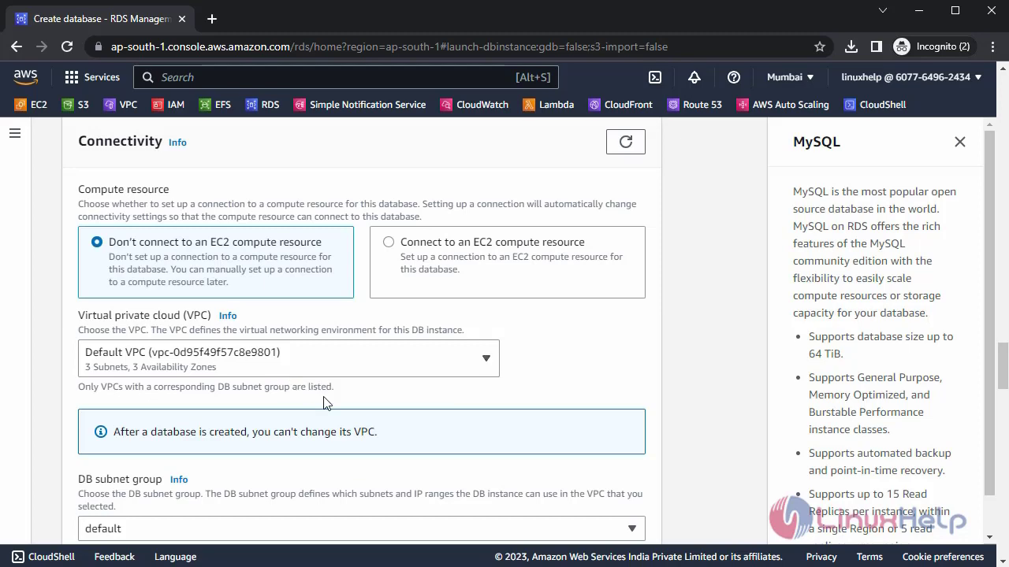
pyautogui.click(388, 244)
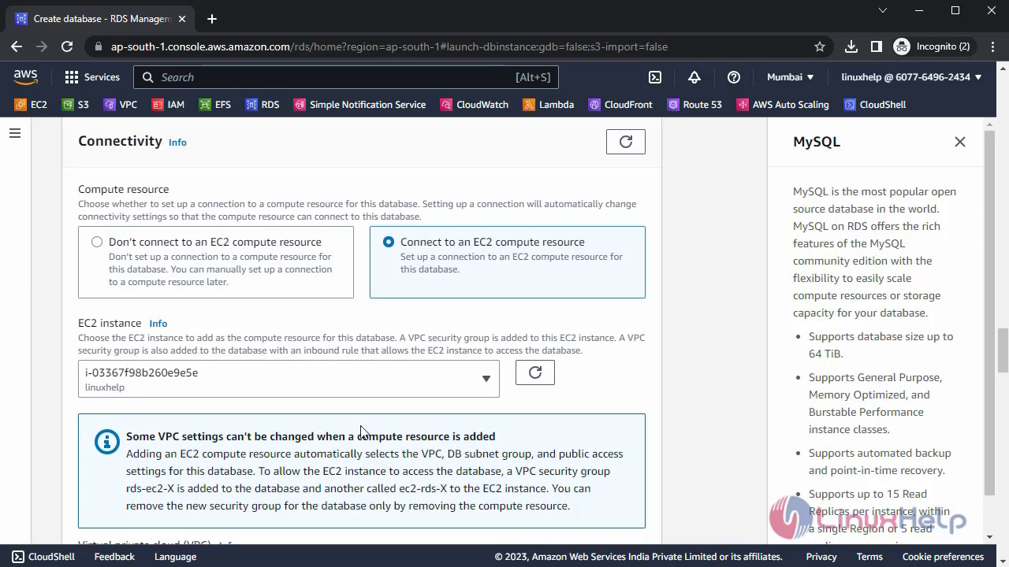
# - Switch the DB subnet group to an existing one and use the default subnet group
pyautogui.scroll(-3, 359, 423)
pyautogui.scroll(-2, 359, 422)
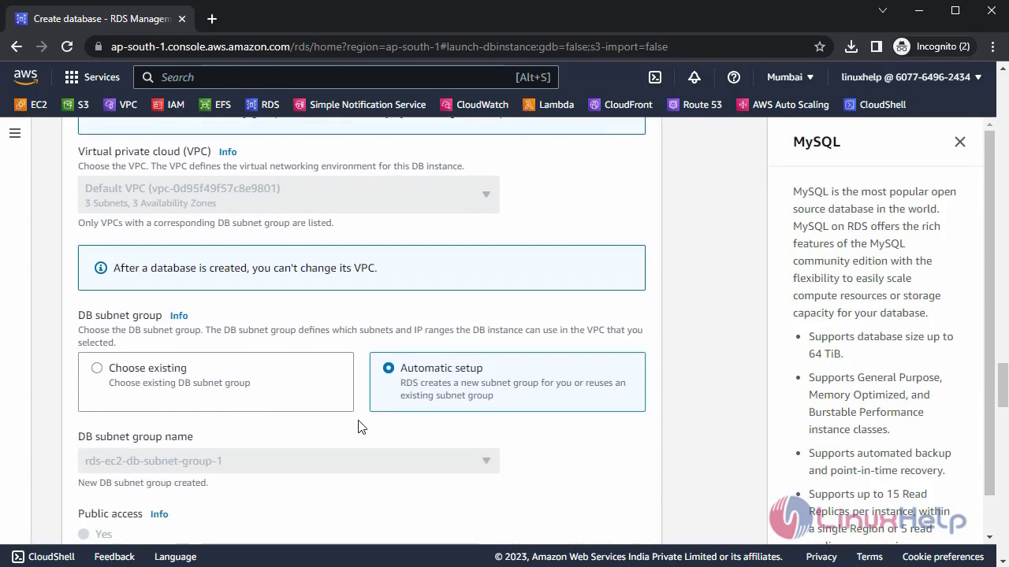
pyautogui.click(97, 368)
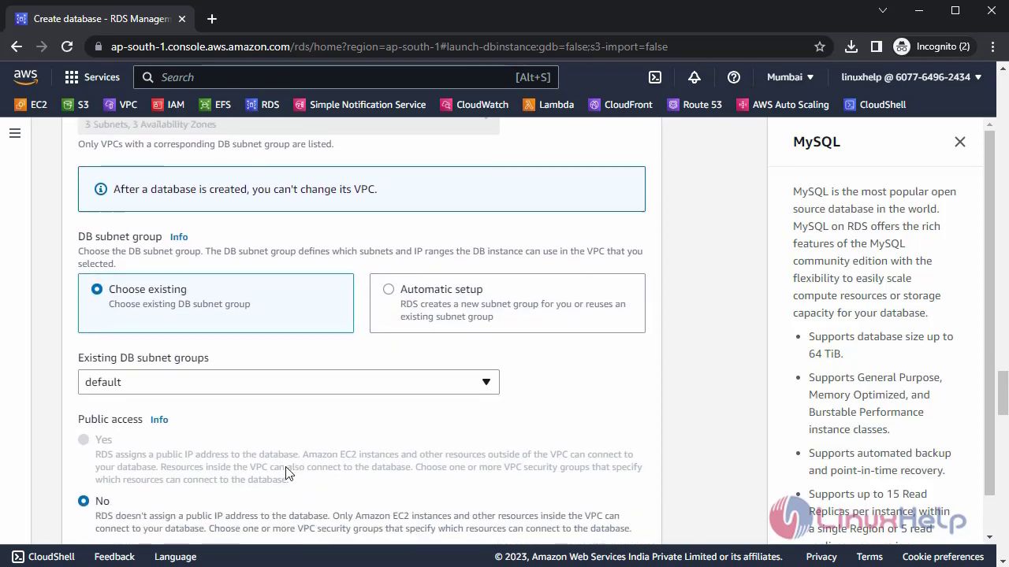
pyautogui.scroll(-1, 286, 473)
pyautogui.click(387, 392)
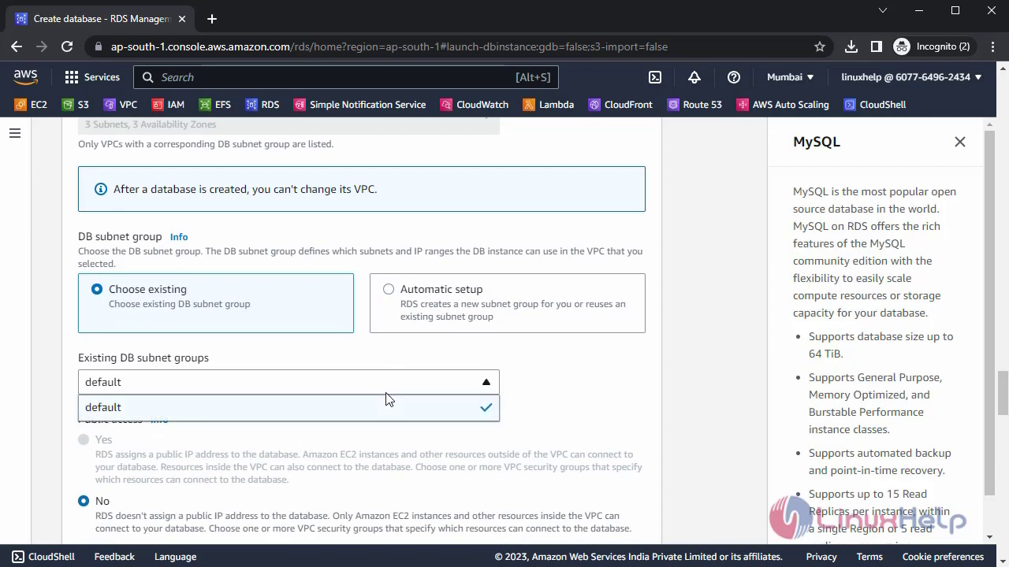
pyautogui.click(414, 400)
pyautogui.click(484, 384)
pyautogui.click(485, 384)
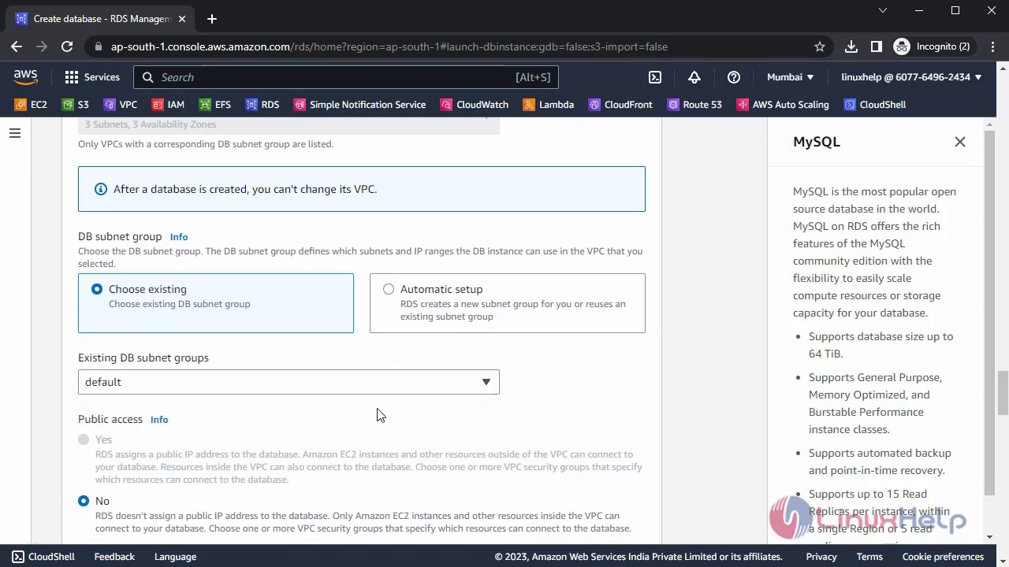
pyautogui.click(408, 386)
pyautogui.click(196, 417)
# - Add launch-wizard-5 as an additional existing VPC security group for the database
pyautogui.scroll(-2, 378, 421)
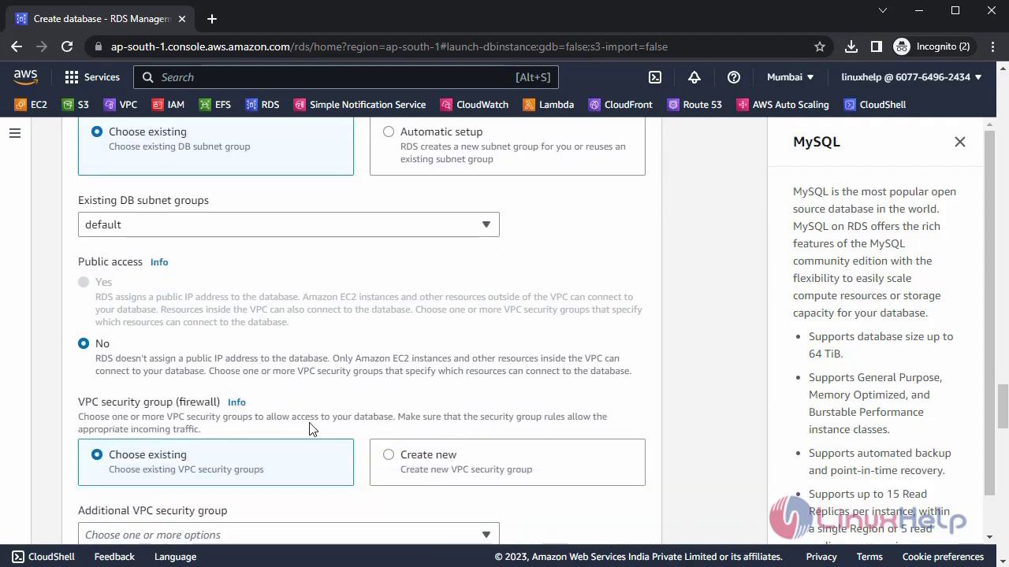
pyautogui.scroll(-1, 309, 428)
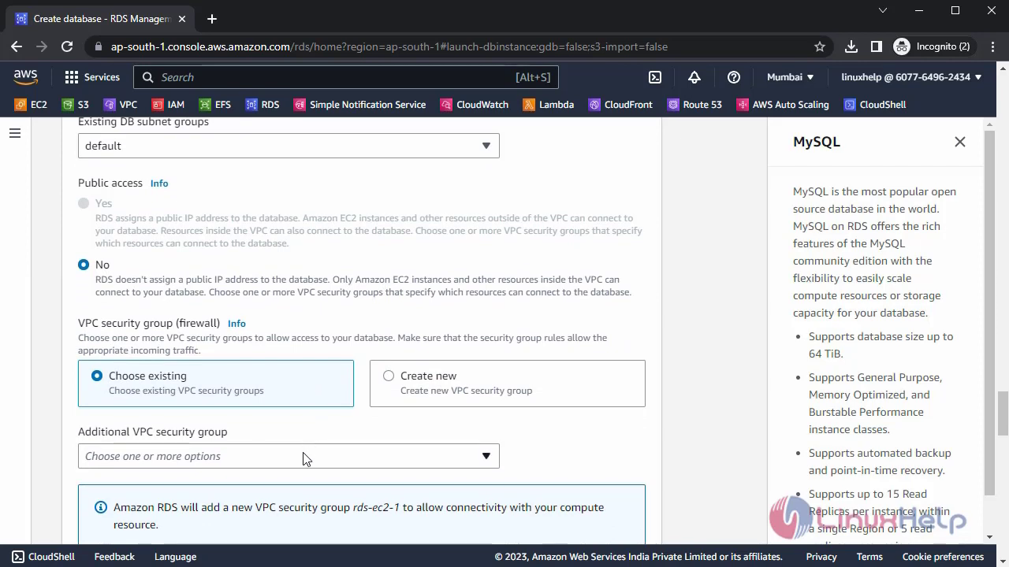
pyautogui.click(302, 459)
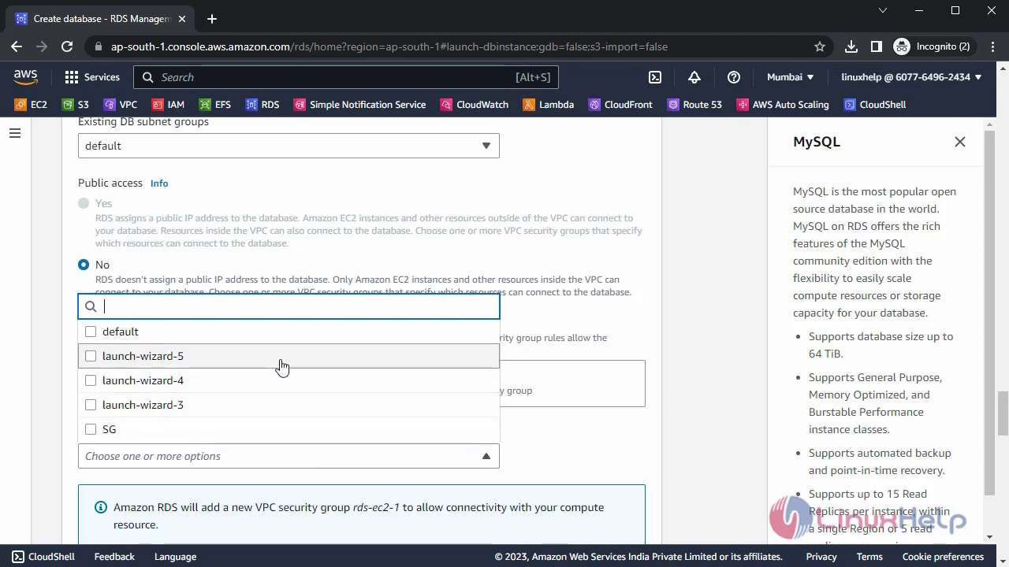
pyautogui.click(282, 363)
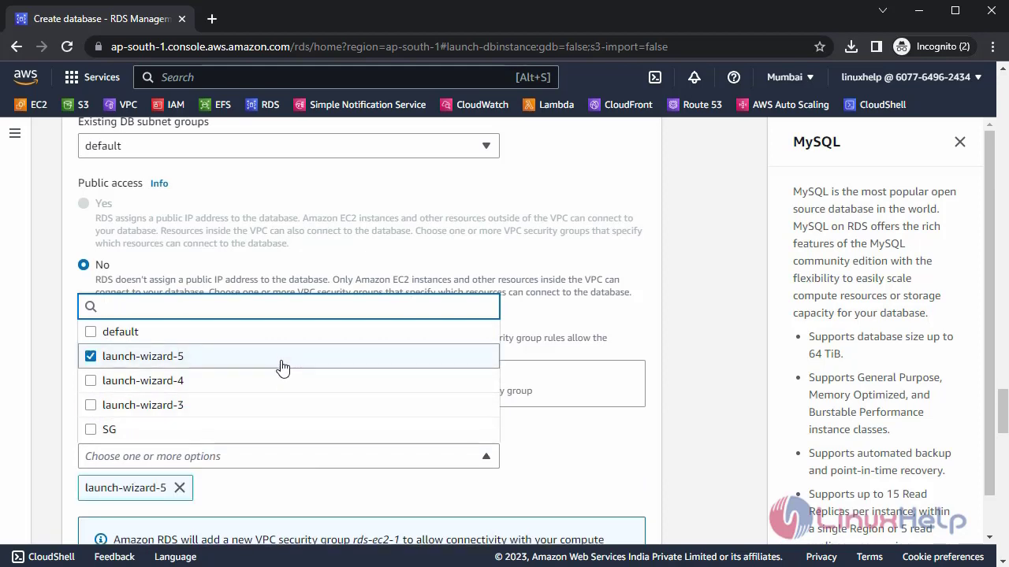
pyautogui.click(344, 508)
# - Review the authentication, monitoring and estimated cost sections without changing them, and create the database
pyautogui.scroll(-12, 475, 394)
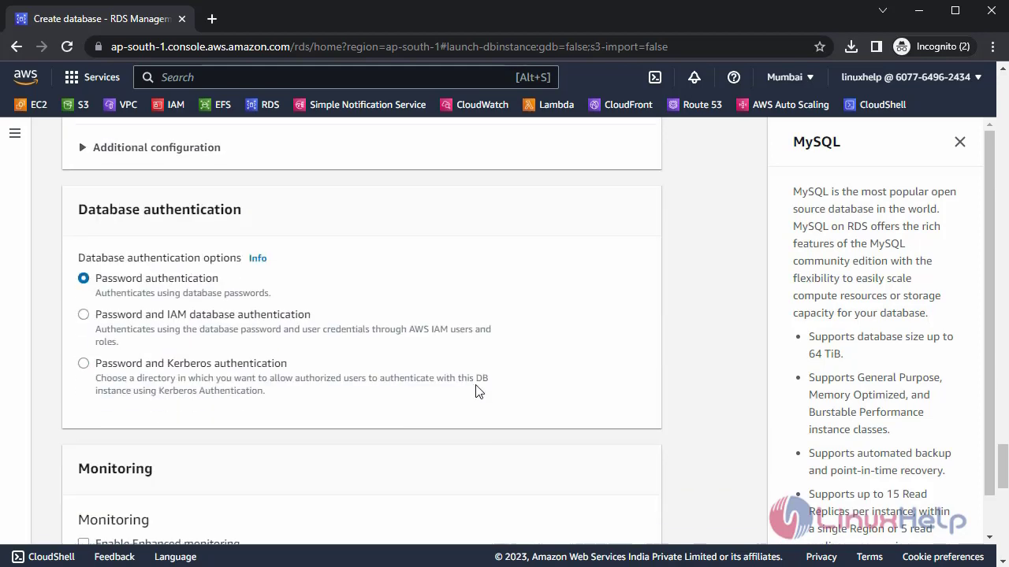
pyautogui.scroll(4, 475, 391)
pyautogui.scroll(-4, 477, 390)
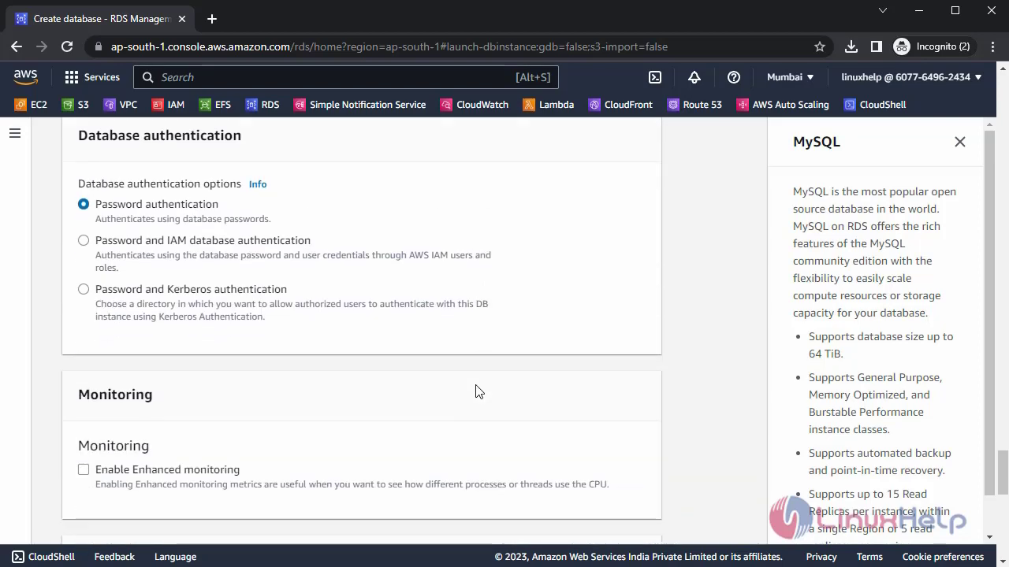
pyautogui.scroll(-5, 394, 415)
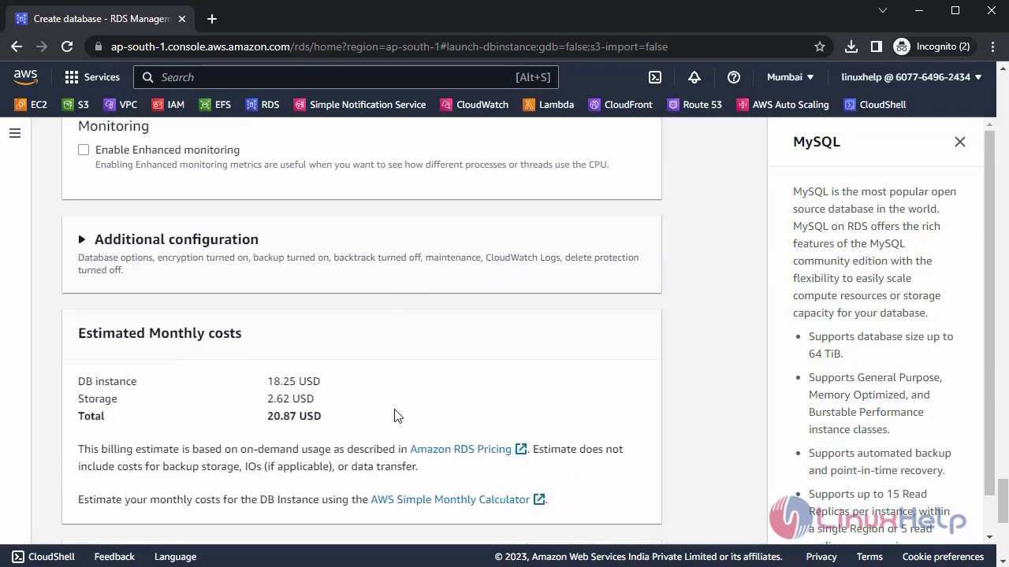
pyautogui.scroll(-1, 394, 416)
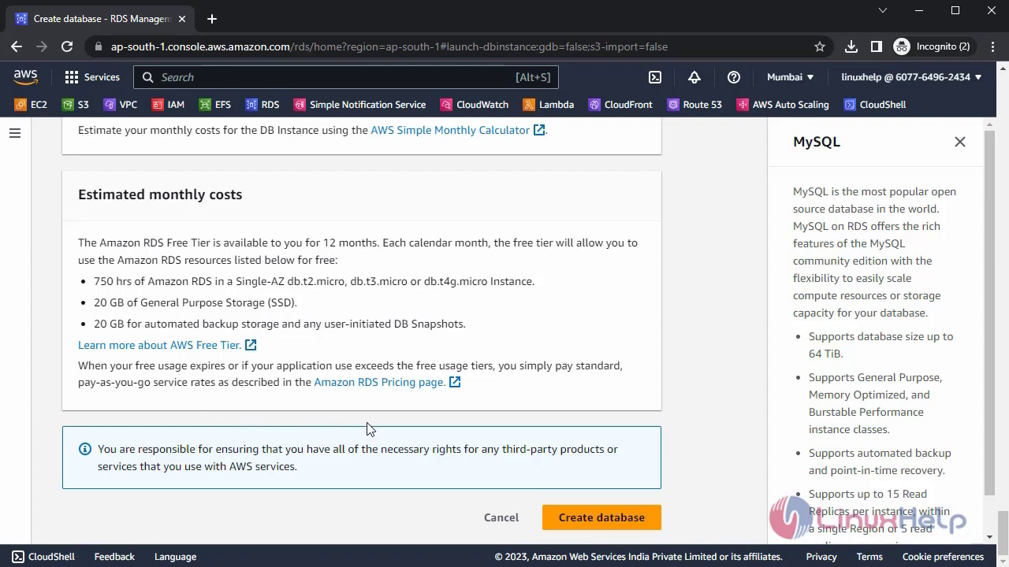
pyautogui.click(592, 523)
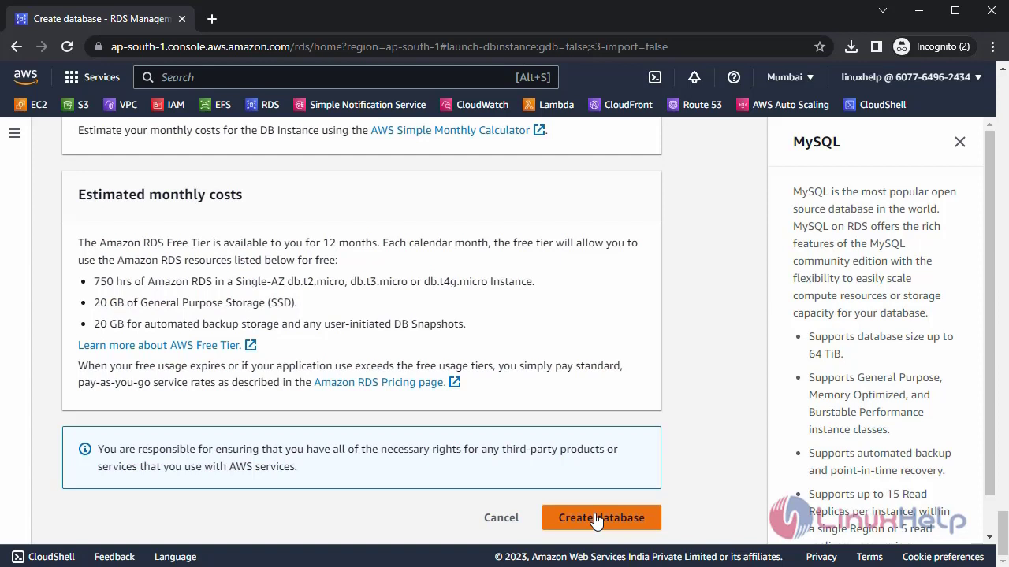
pyautogui.click(596, 522)
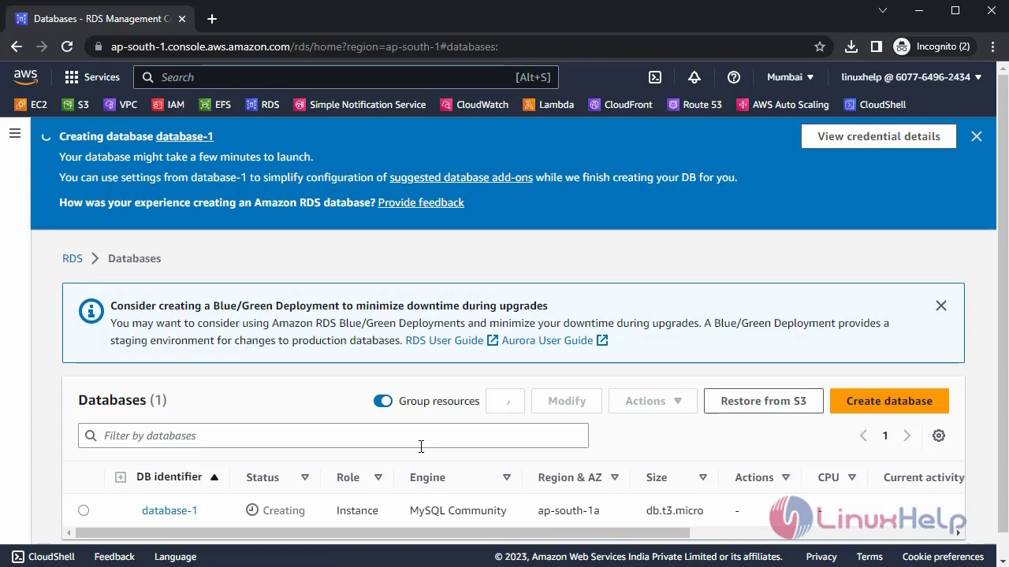
# - Open the details of database-1 and examine its summary and its connectivity and security information
pyautogui.scroll(-2, 420, 447)
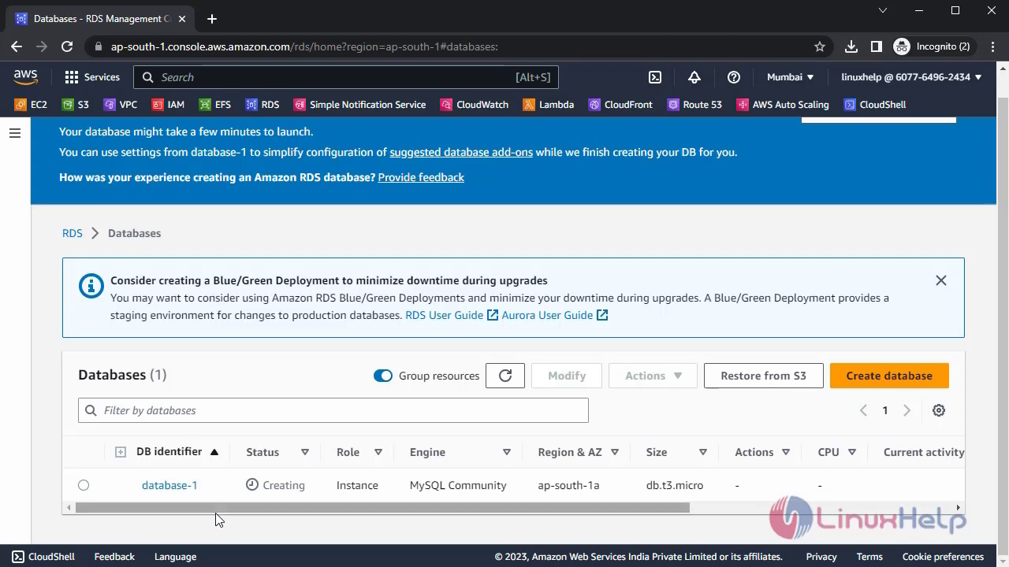
pyautogui.click(170, 486)
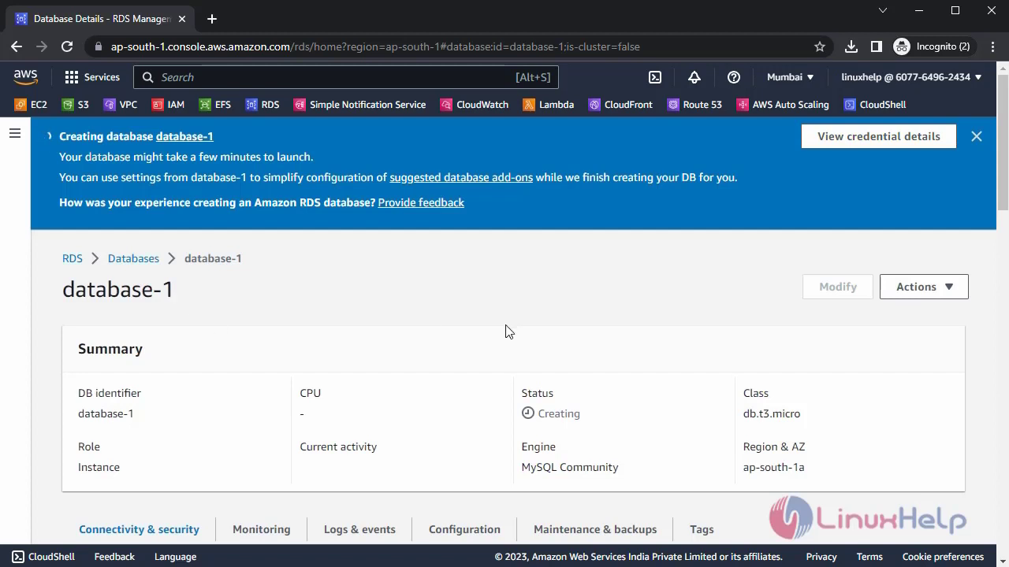
pyautogui.scroll(-1, 314, 423)
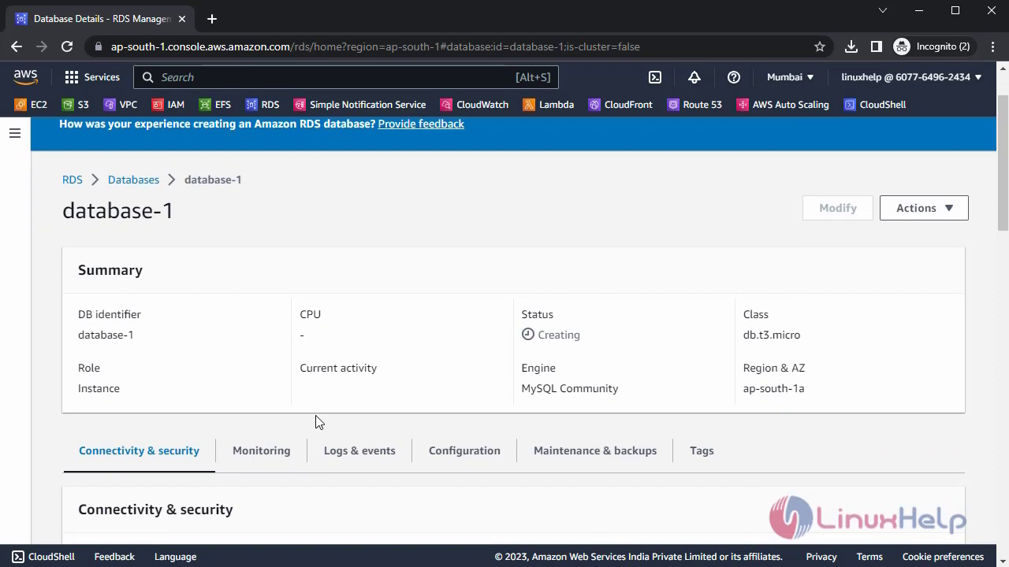
pyautogui.scroll(1, 315, 423)
pyautogui.scroll(-2, 314, 423)
pyautogui.scroll(-3, 316, 423)
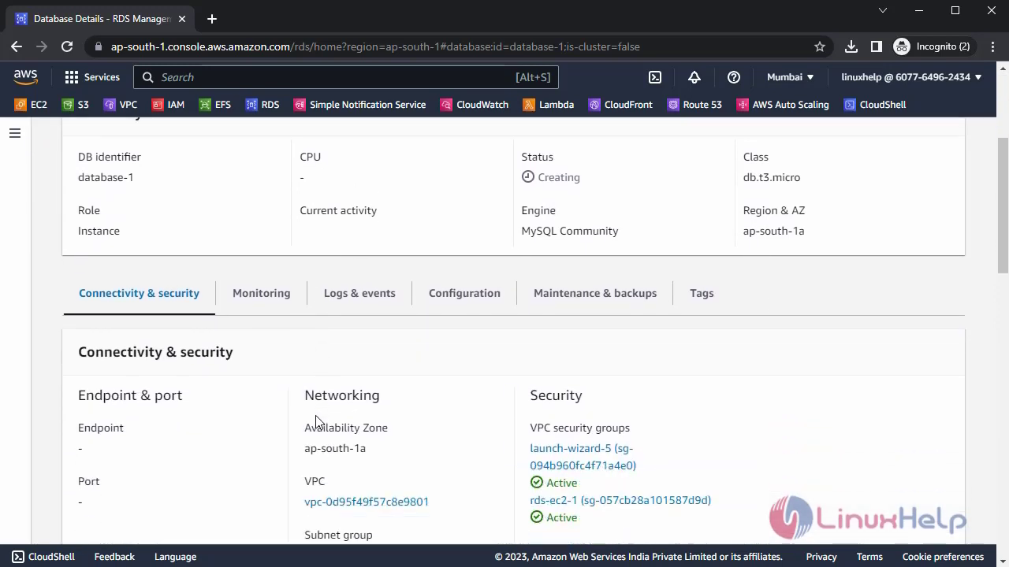
pyautogui.scroll(-1, 316, 423)
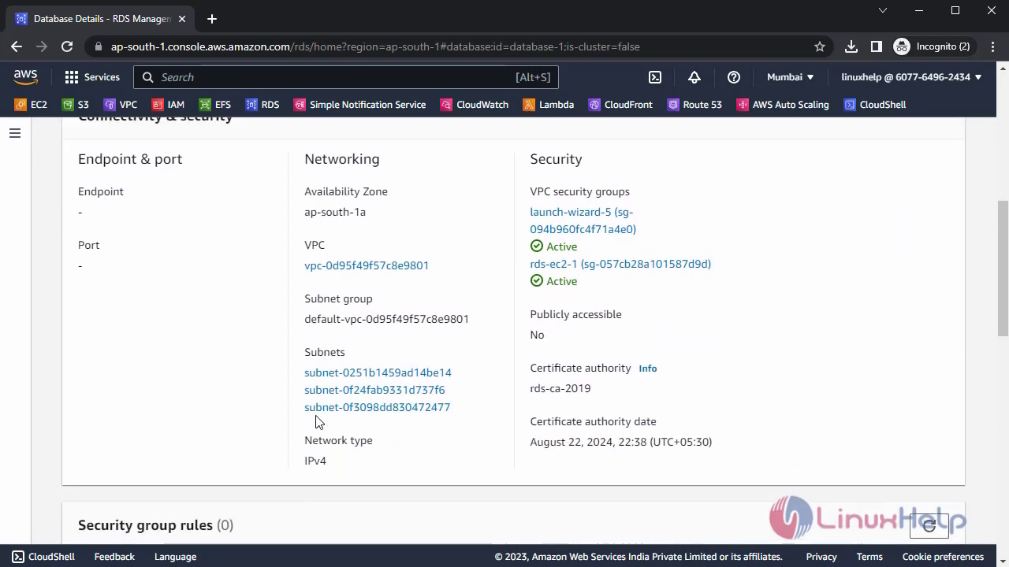
# - Open the EC2 console in a separate browser tab and list the running instances
pyautogui.middleClick(30, 104)
pyautogui.click(290, 20)
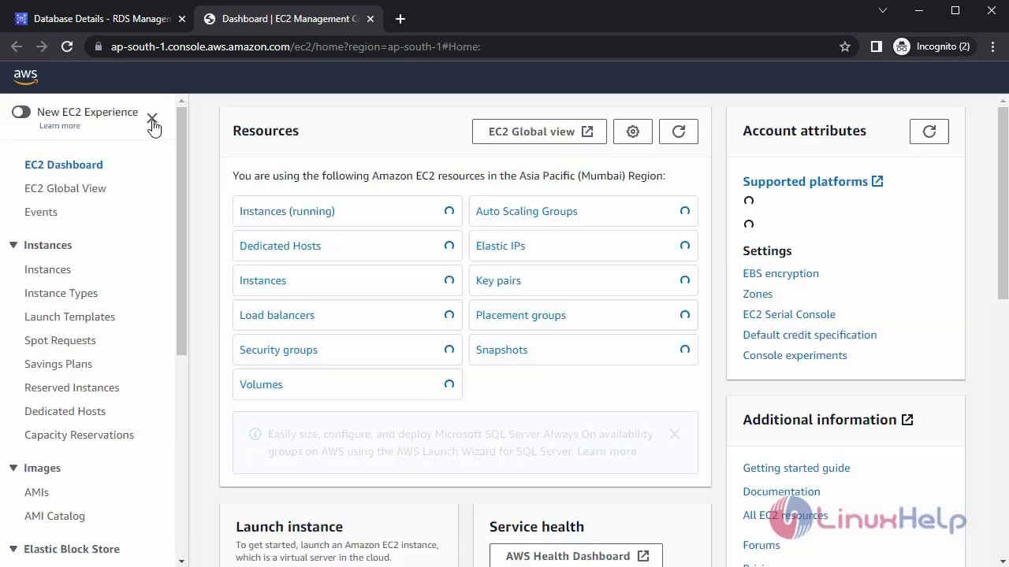
pyautogui.click(152, 120)
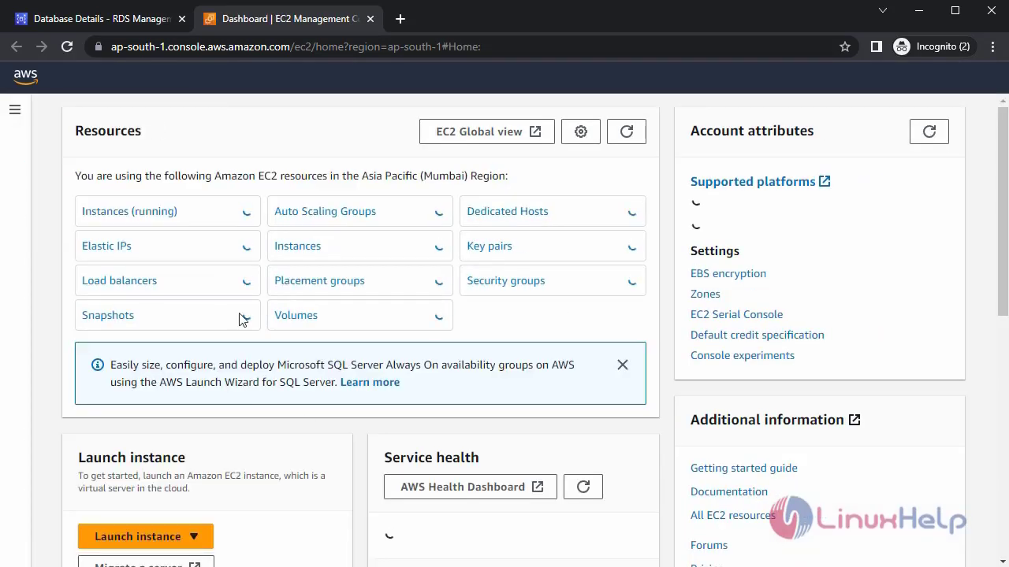
pyautogui.click(149, 223)
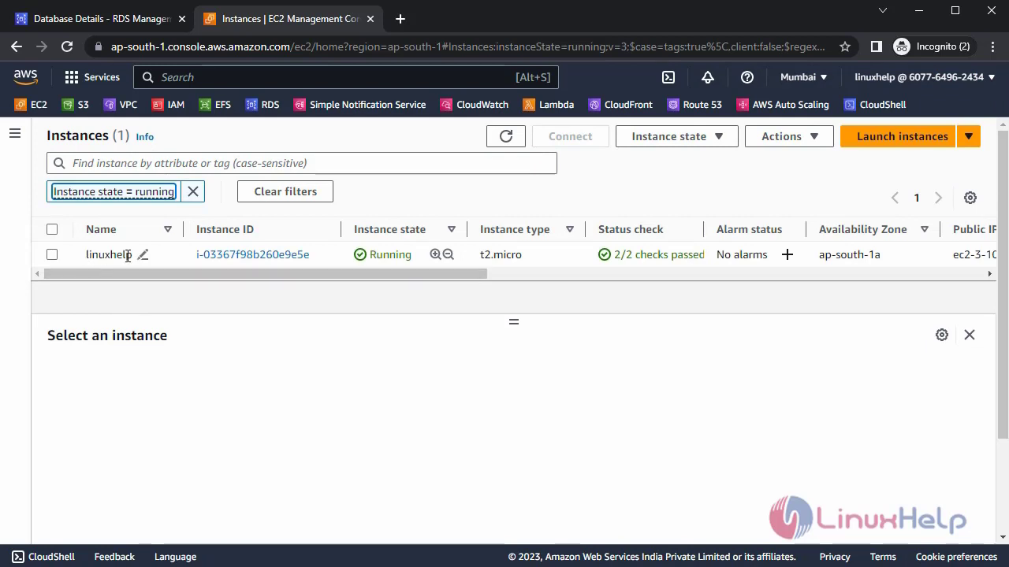
# - Connect to the linuxhelp instance through EC2 Instance Connect as ec2-user, and close the leftover connection setup page
pyautogui.click(52, 254)
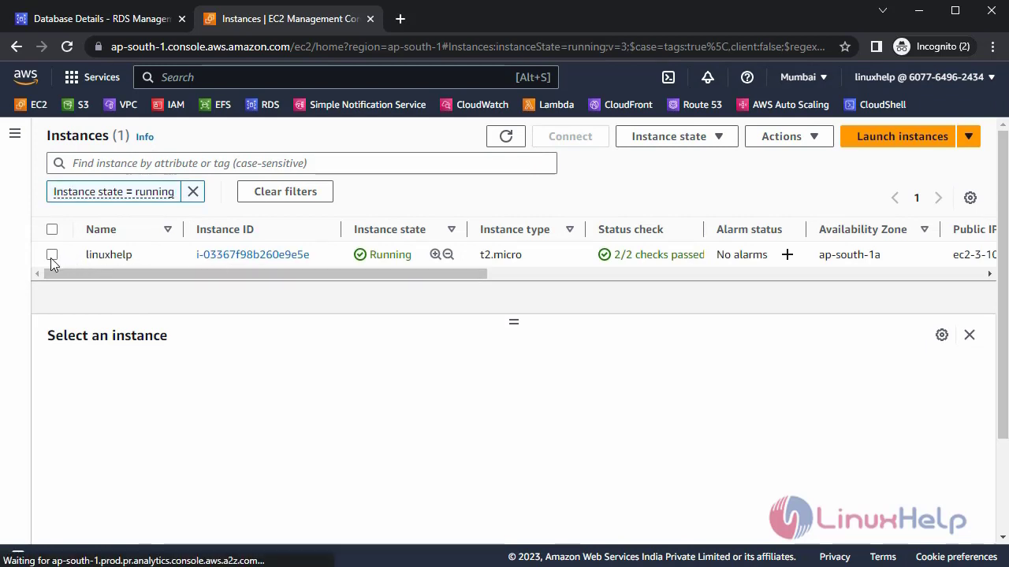
pyautogui.click(556, 138)
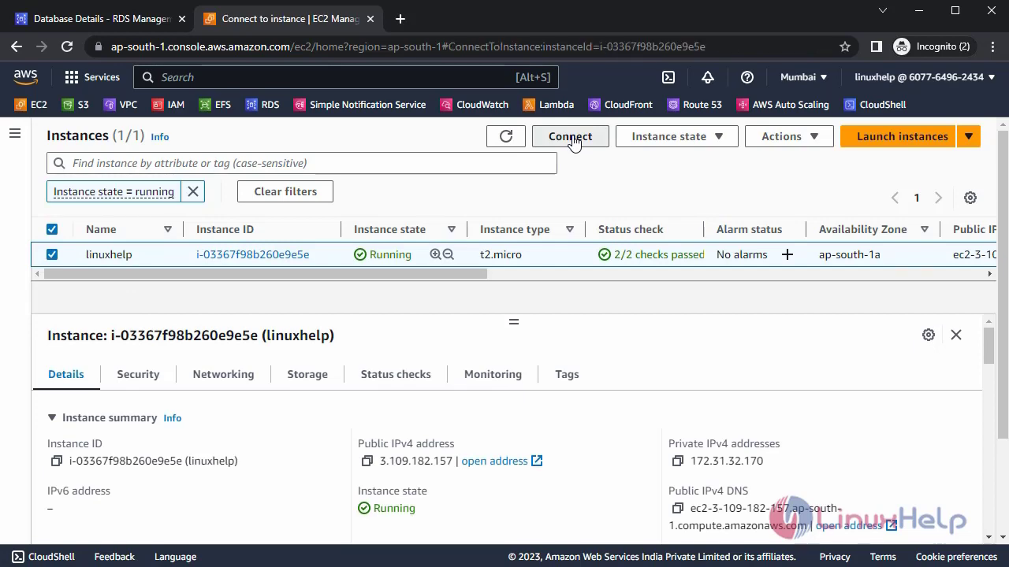
pyautogui.scroll(-2, 392, 385)
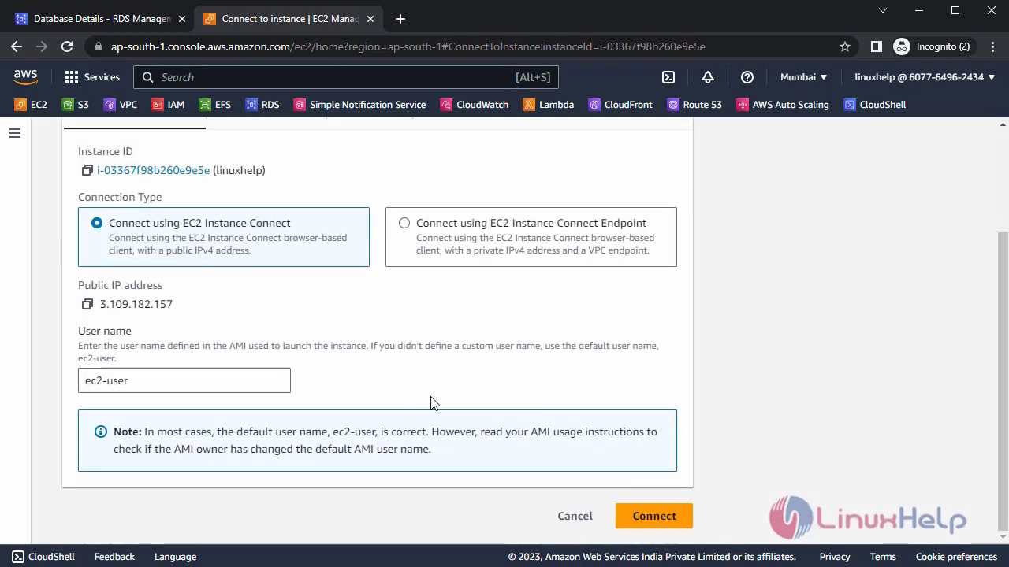
pyautogui.click(647, 520)
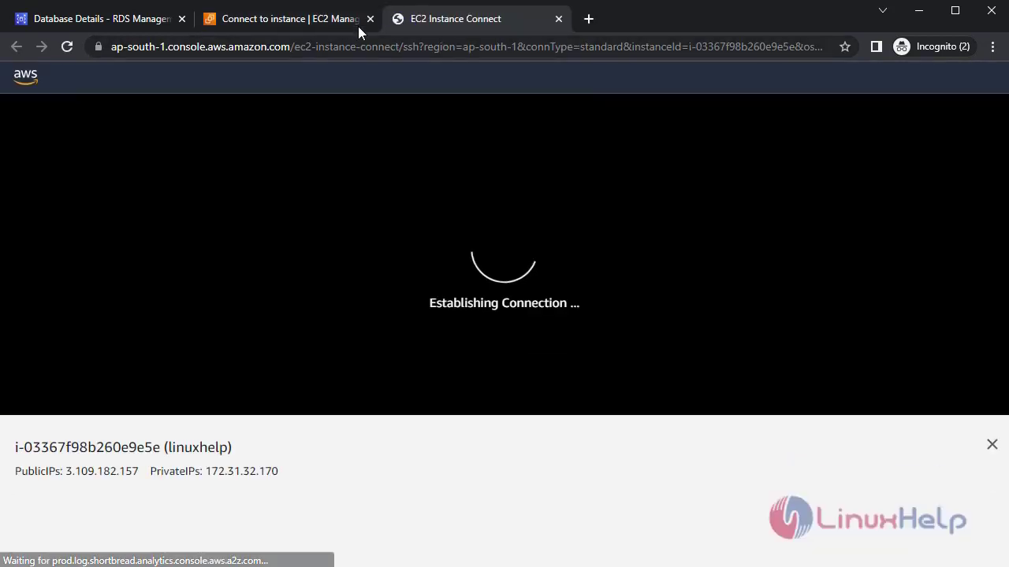
pyautogui.click(369, 21)
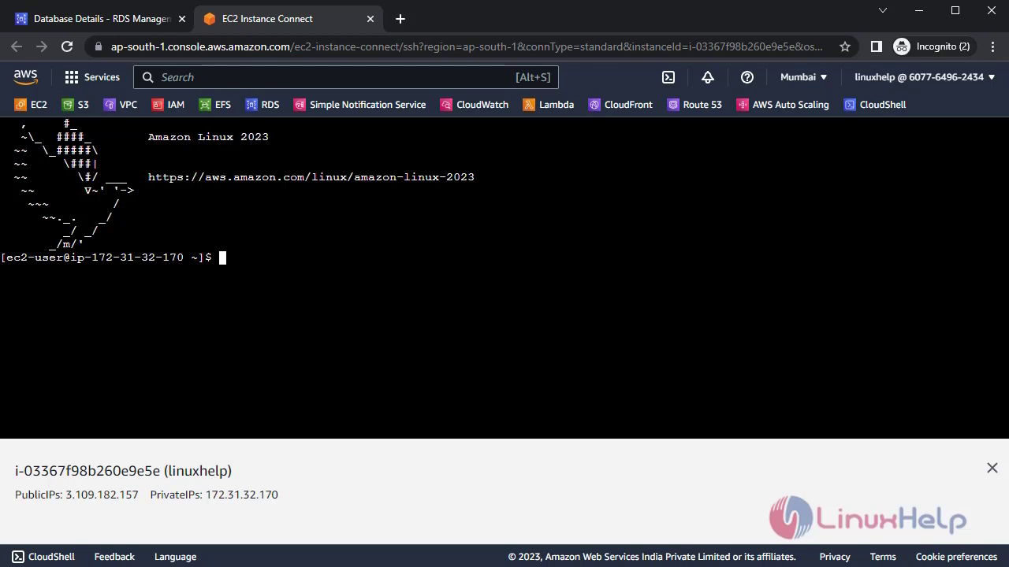
# - Switch the instance's terminal session to the root user with "sudo su -"
pyautogui.write('sudo su ')
pyautogui.write('-')
pyautogui.press('Return')
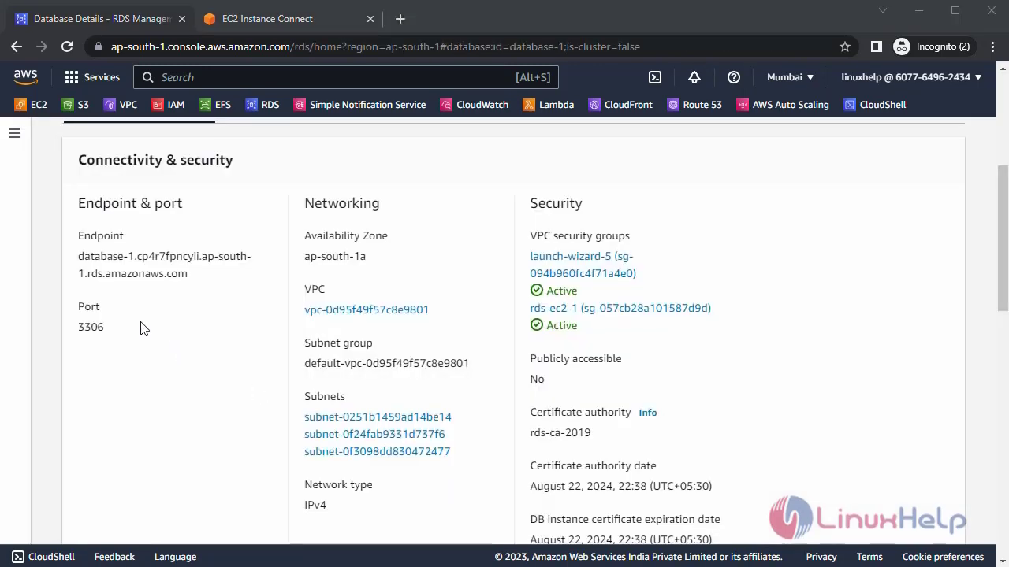
# - Copy the endpoint address of database-1 from its connectivity details and return to the EC2 terminal session
pyautogui.moveTo(196, 276); pyautogui.dragTo(76, 262)
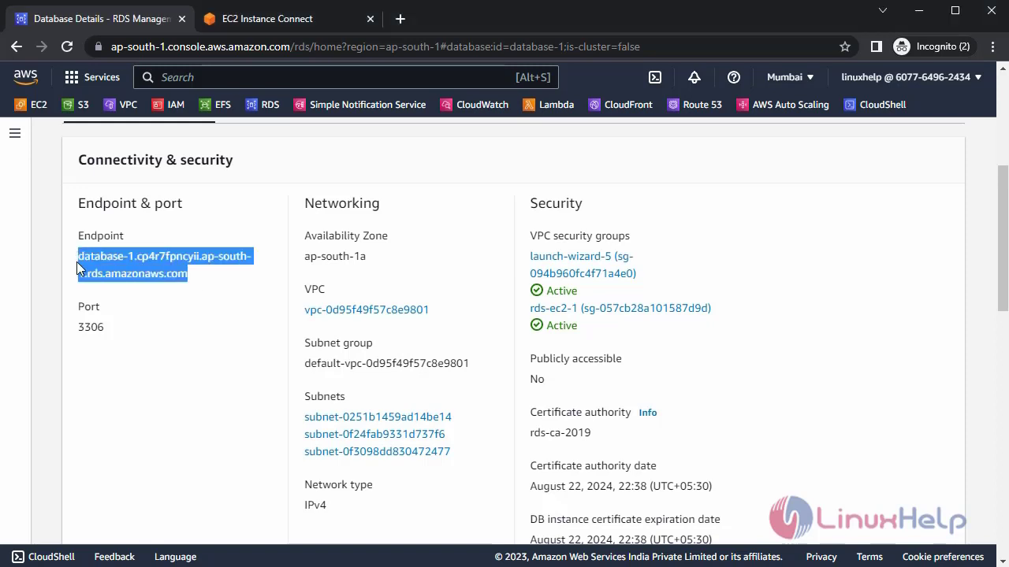
pyautogui.hotkey('ctrl', 'c')
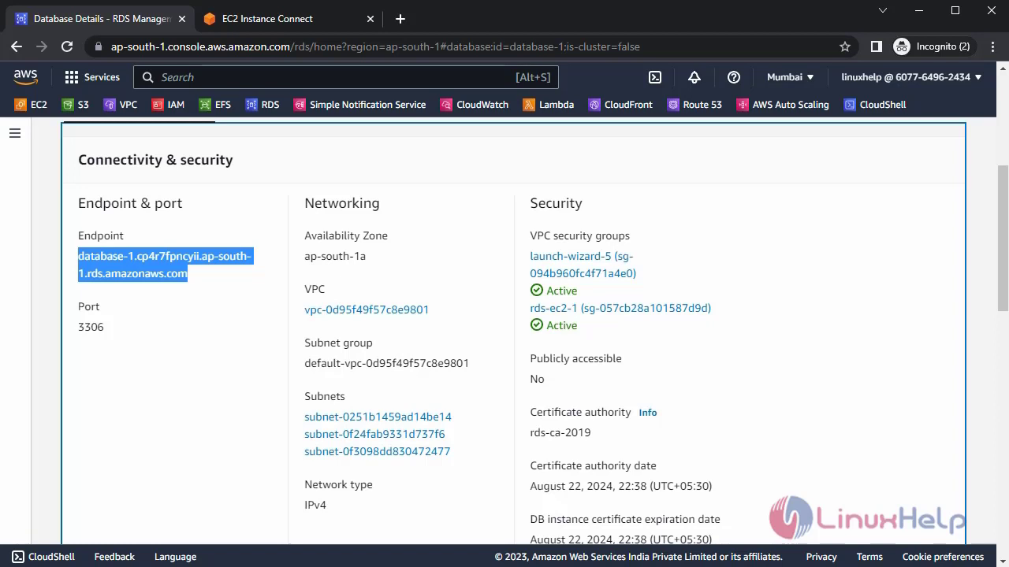
pyautogui.click(318, 26)
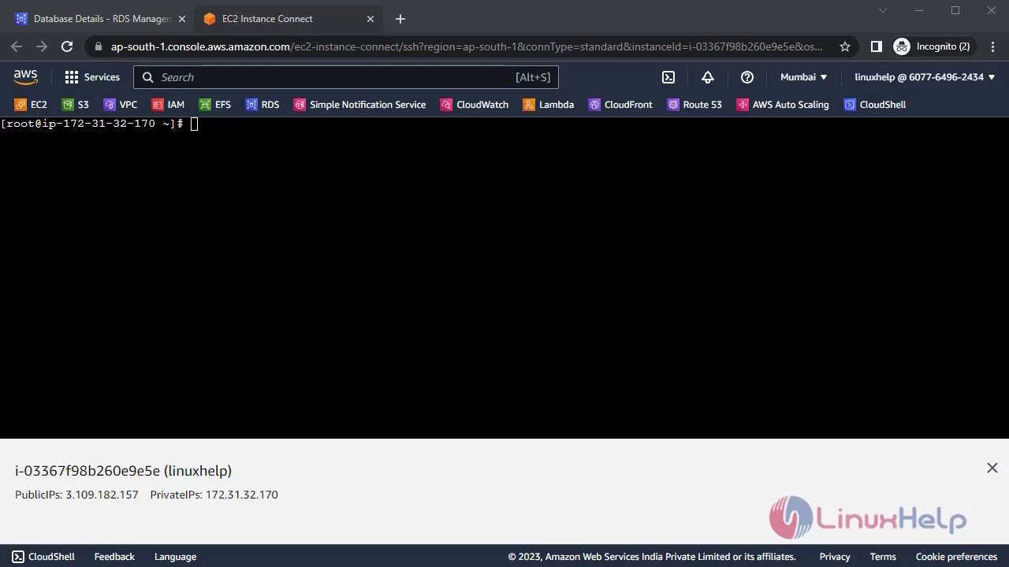
# - Log in to the database with "mysql -h database-1.cp4r7fpncyii.ap-south-1.rds.amazonaws.com -P3306 -u admin -p", entering the master password at the password prompt
pyautogui.write('m')
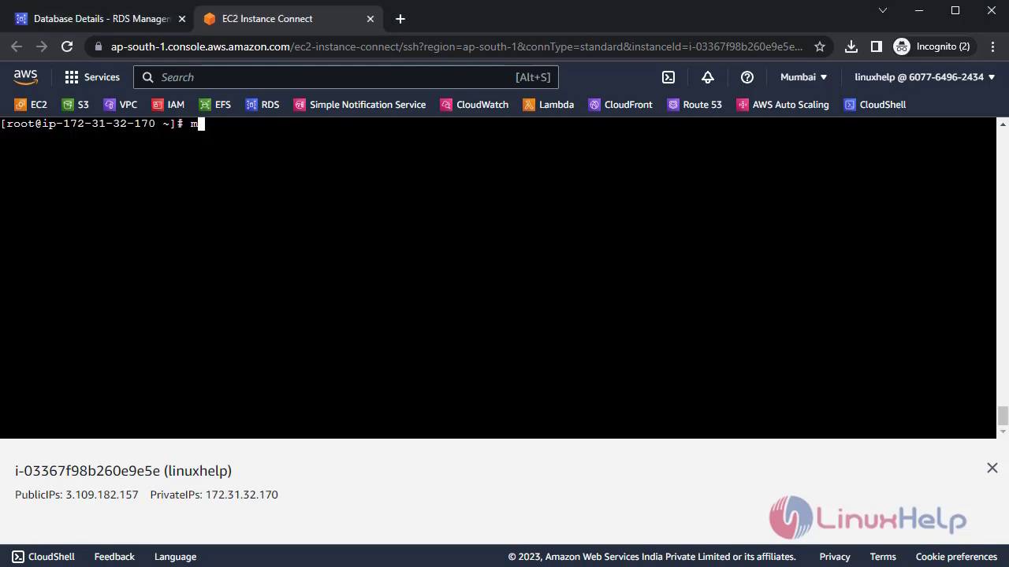
pyautogui.write('ysql -h')
pyautogui.rightClick(315, 150)
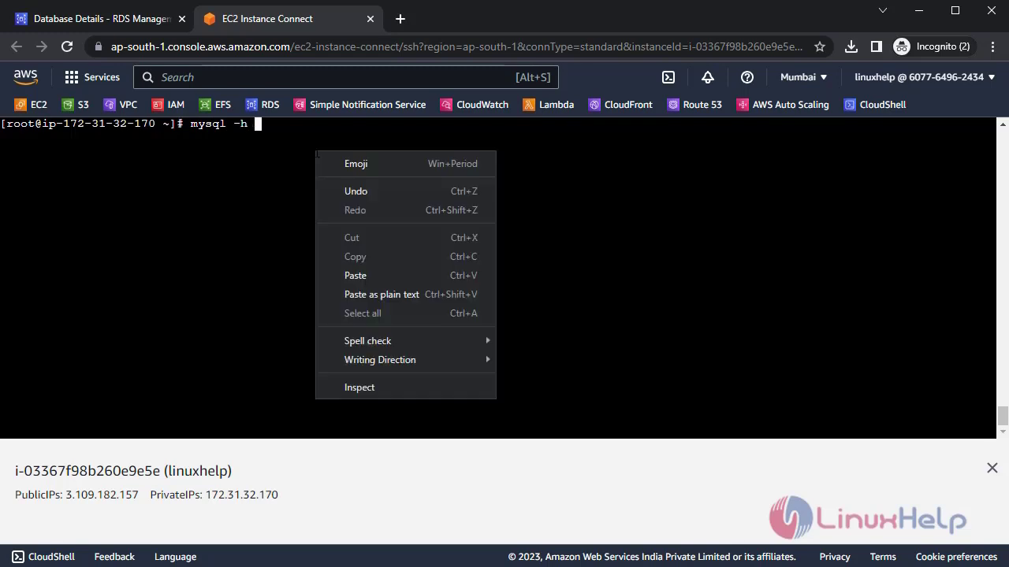
pyautogui.click(356, 267)
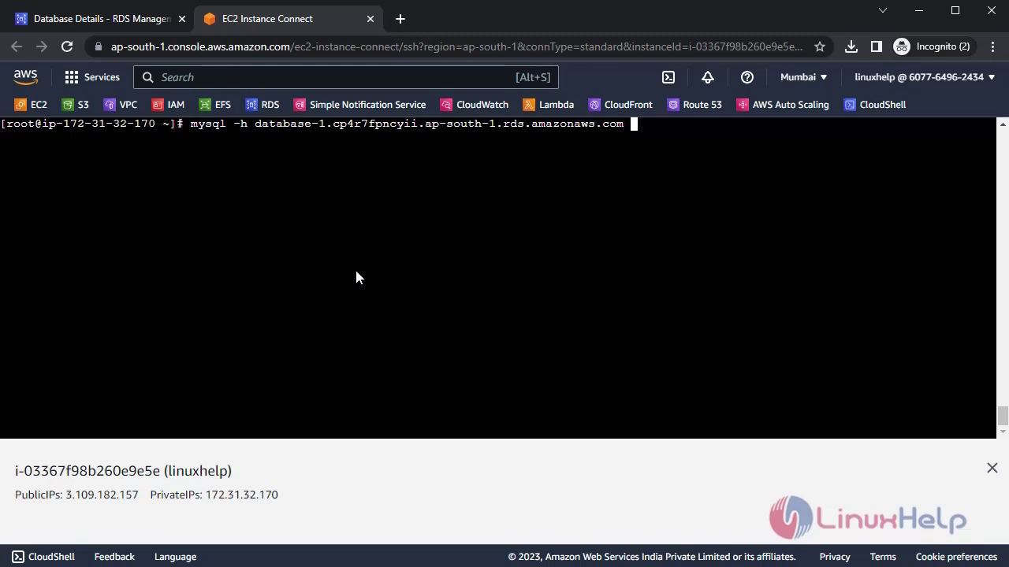
pyautogui.write('-P3306 -u admin -')
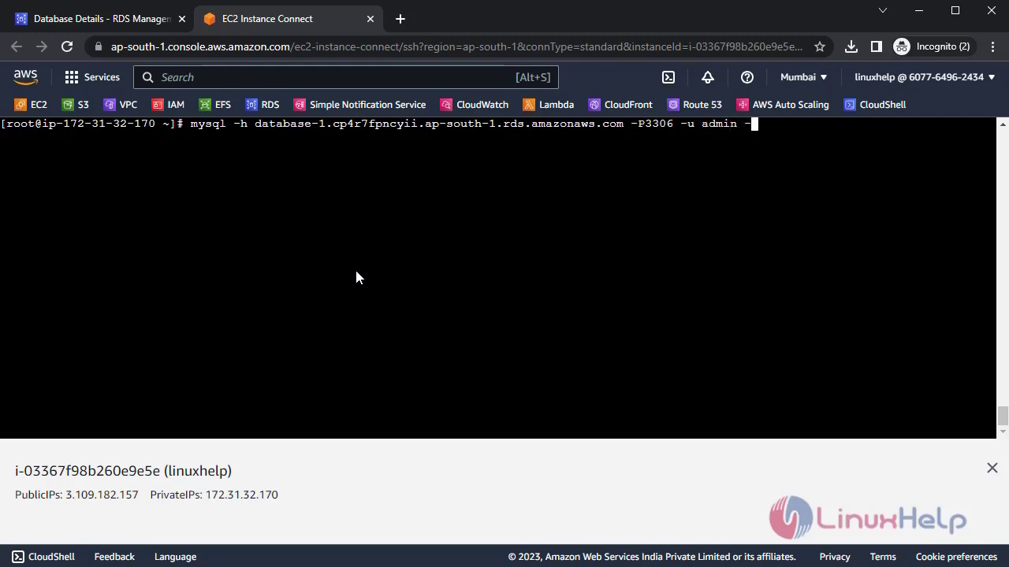
pyautogui.write('p')
pyautogui.press('Return')
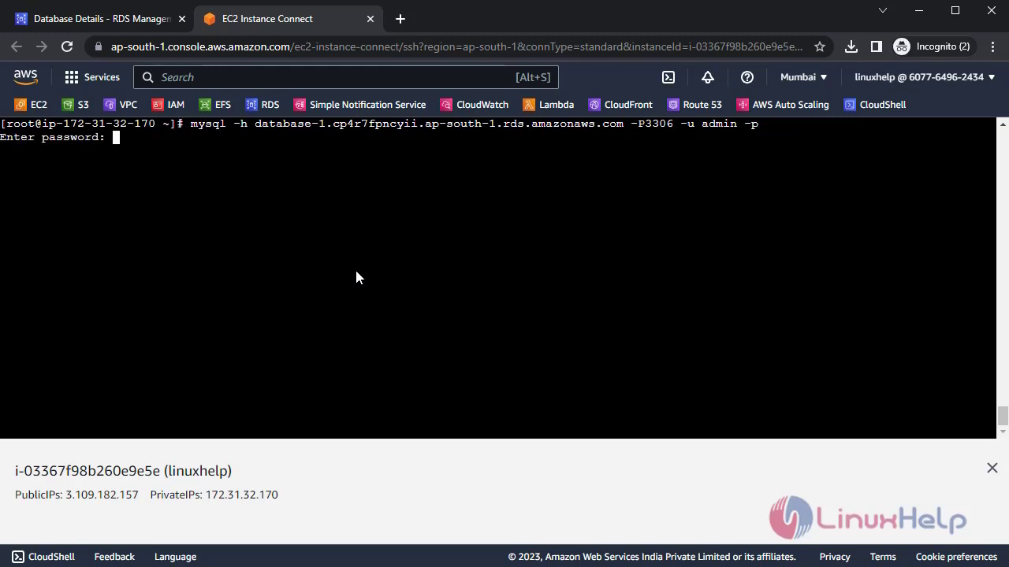
pyautogui.press('Return')
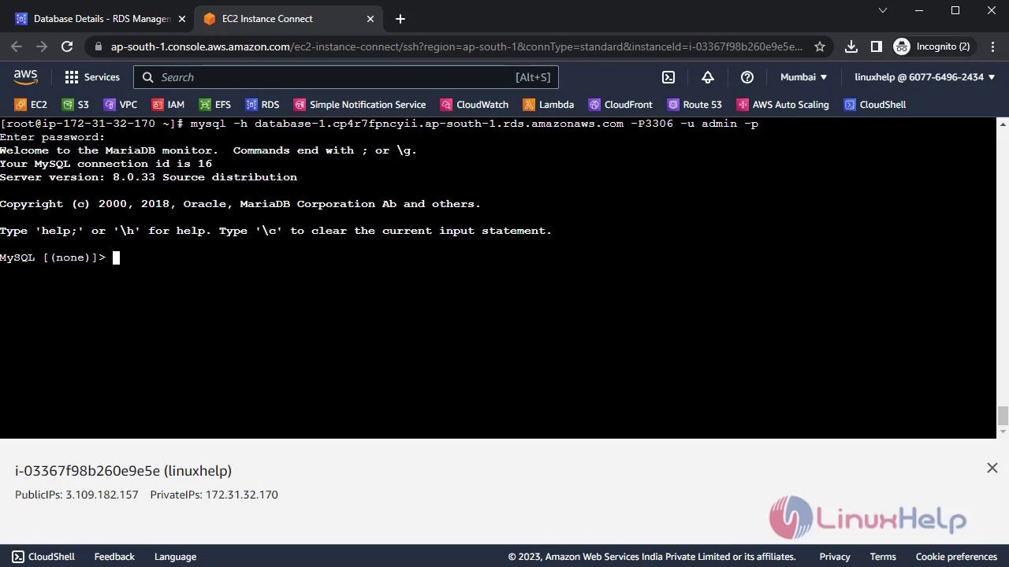